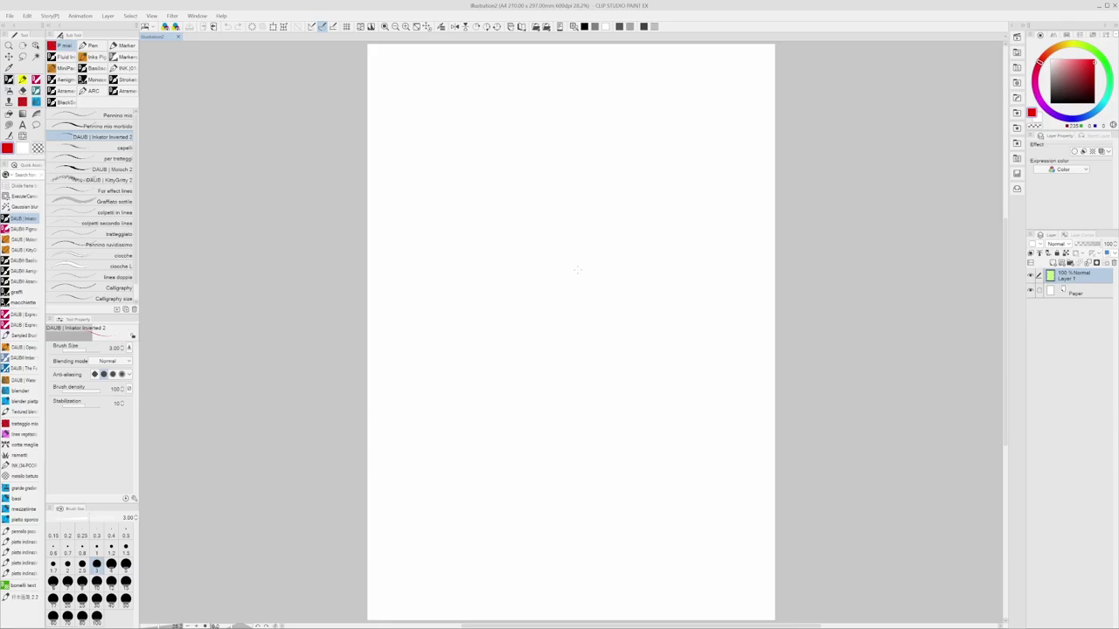
Step: Draw an orange scribbled circle with the Brush near the top left of the Photoshop page
mouse_move(376, 142)
left_mouse_down()
mouse_move(367, 178)
mouse_move(378, 142)
mouse_move(390, 175)
mouse_move(402, 153)
mouse_move(354, 196)
left_mouse_up()
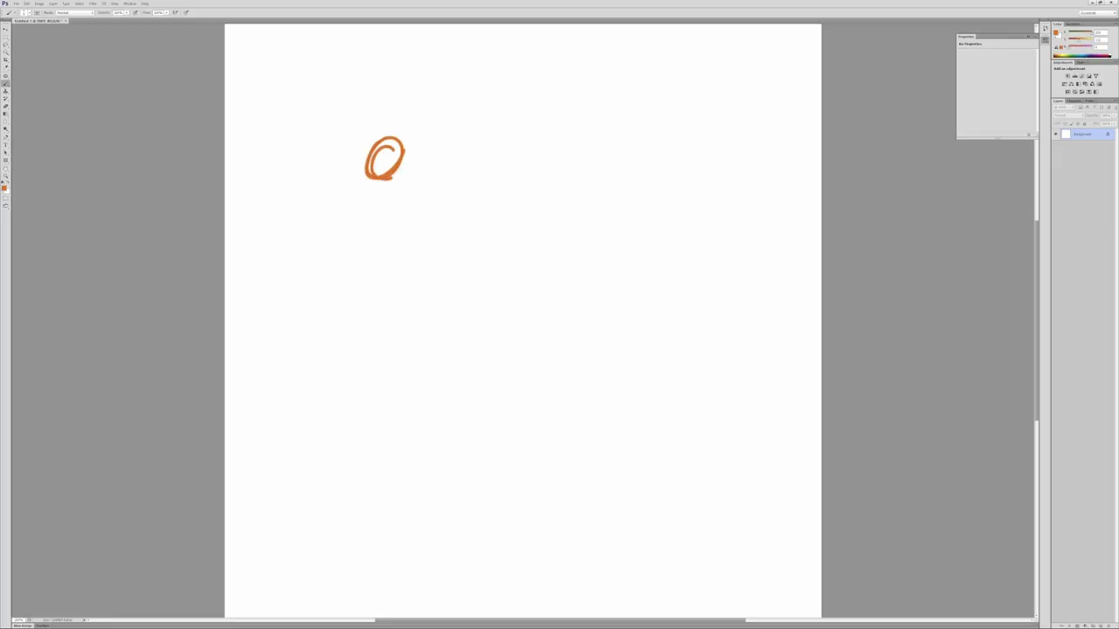
Step: Marquee-select the orange scribble and Alt-drag two copies along the top row
key("m")
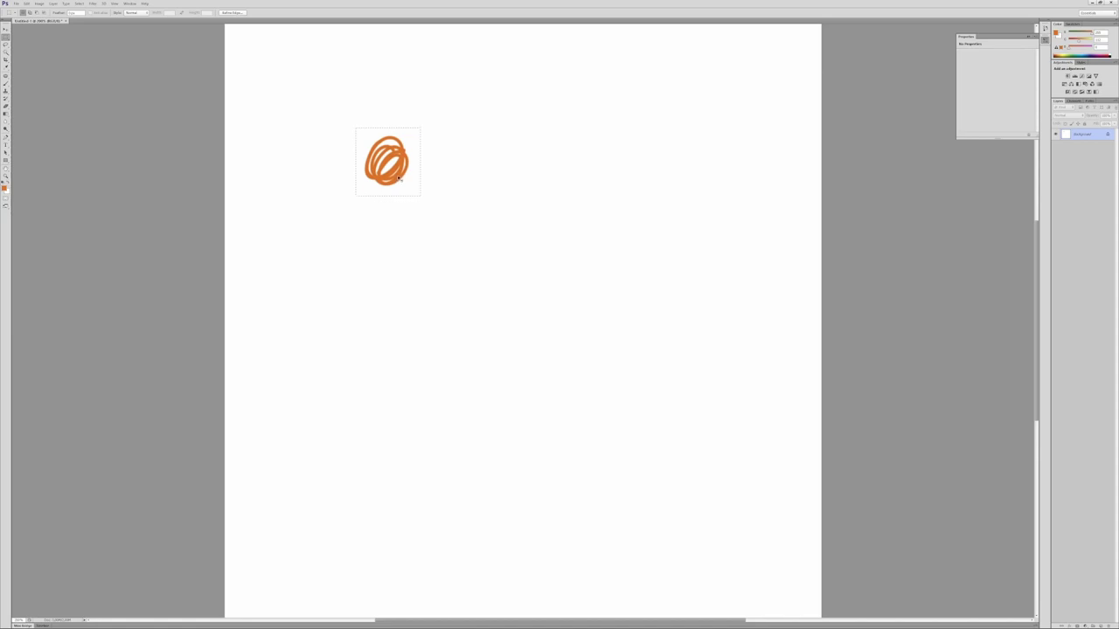
left_click_drag(398, 180, 557, 180)
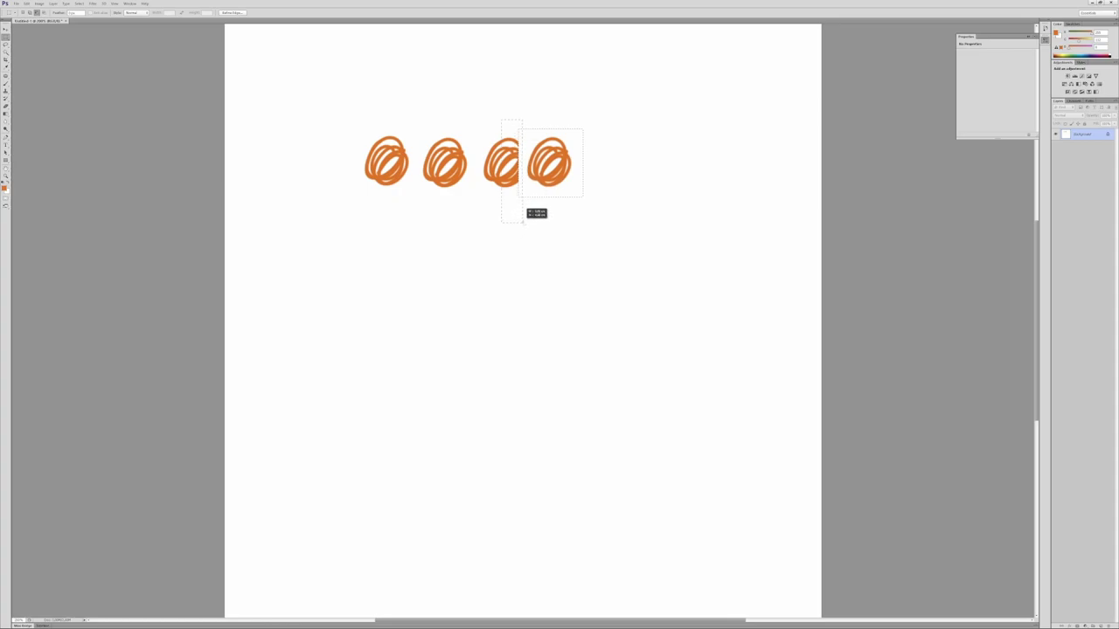
left_click_drag(555, 177, 575, 177)
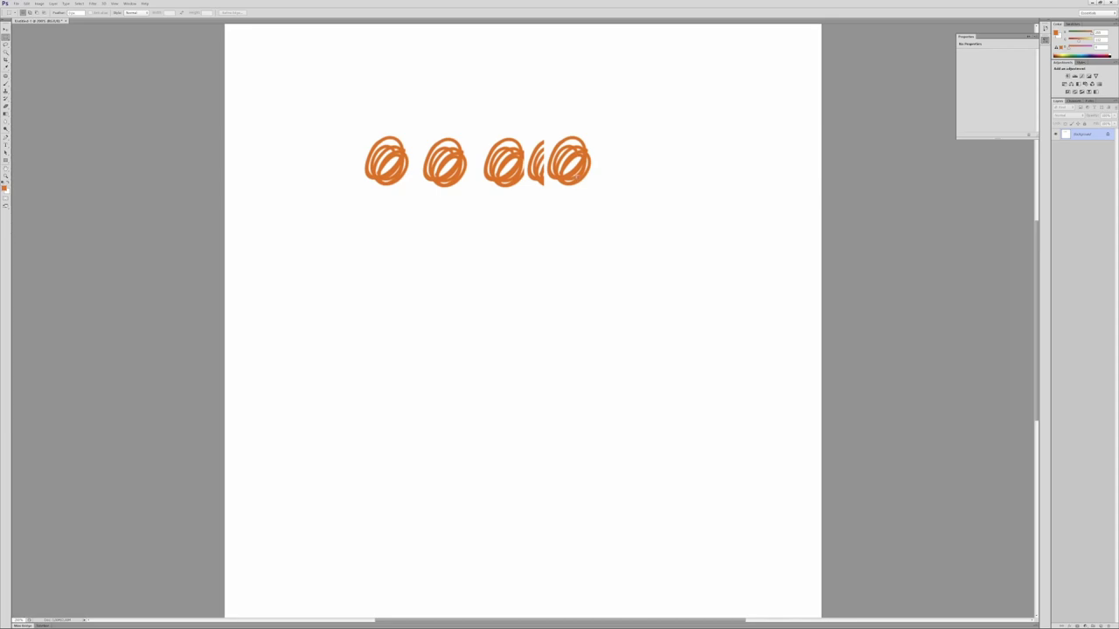
Step: Copy the row lower, merge it down, add one between rows, then draw a red Clip Studio scribble
left_click_drag(577, 179, 582, 360)
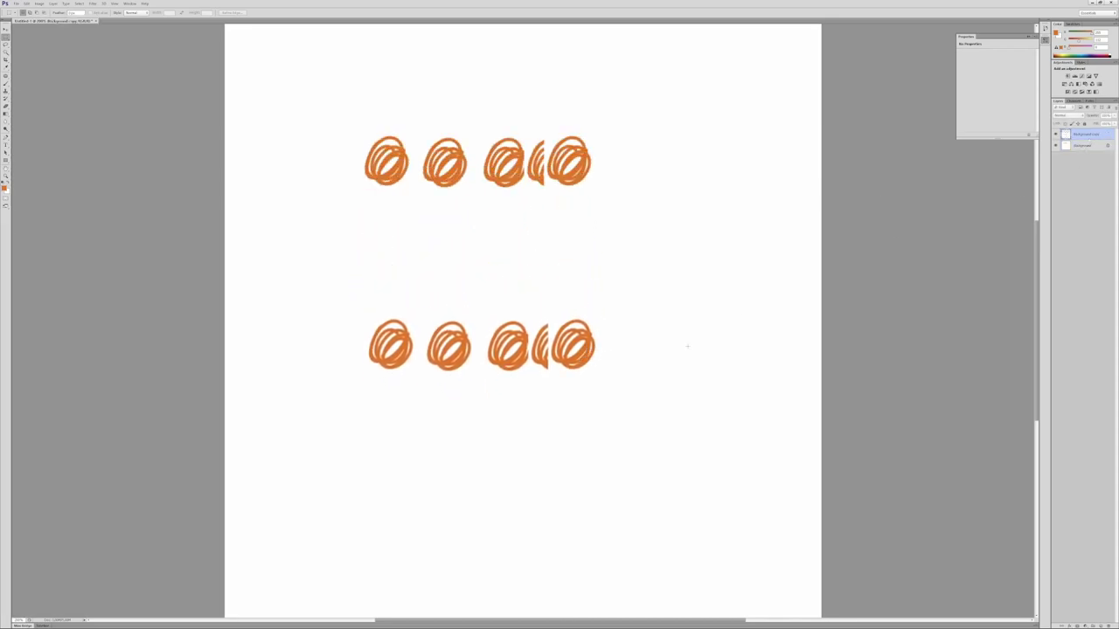
key("ctrl+e")
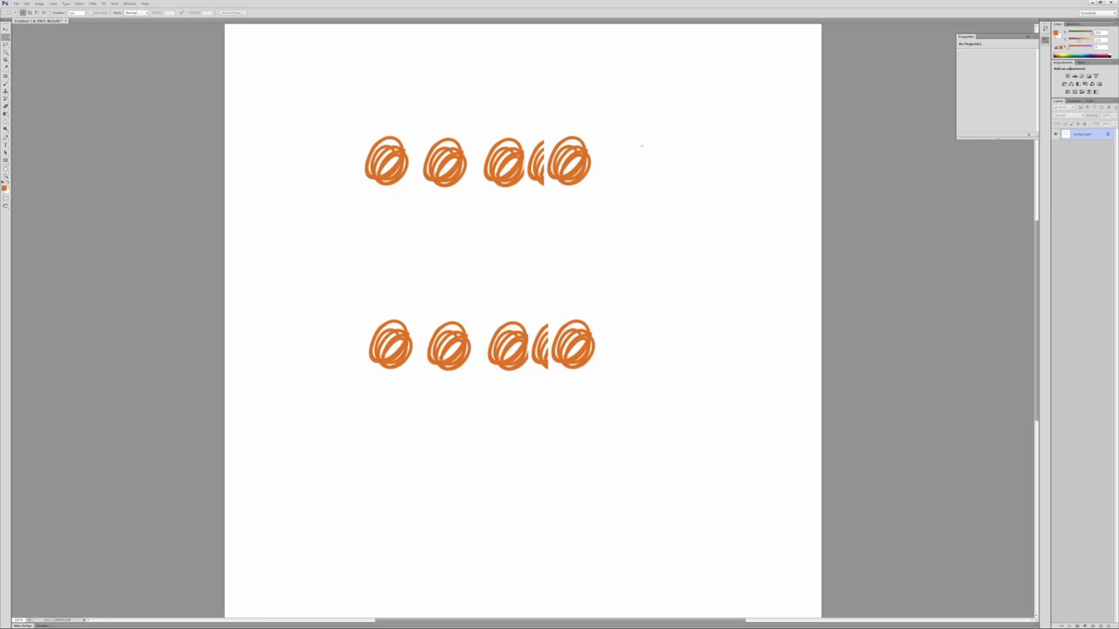
mouse_move(601, 130)
left_mouse_down()
mouse_move(544, 195)
mouse_move(572, 234)
left_mouse_up()
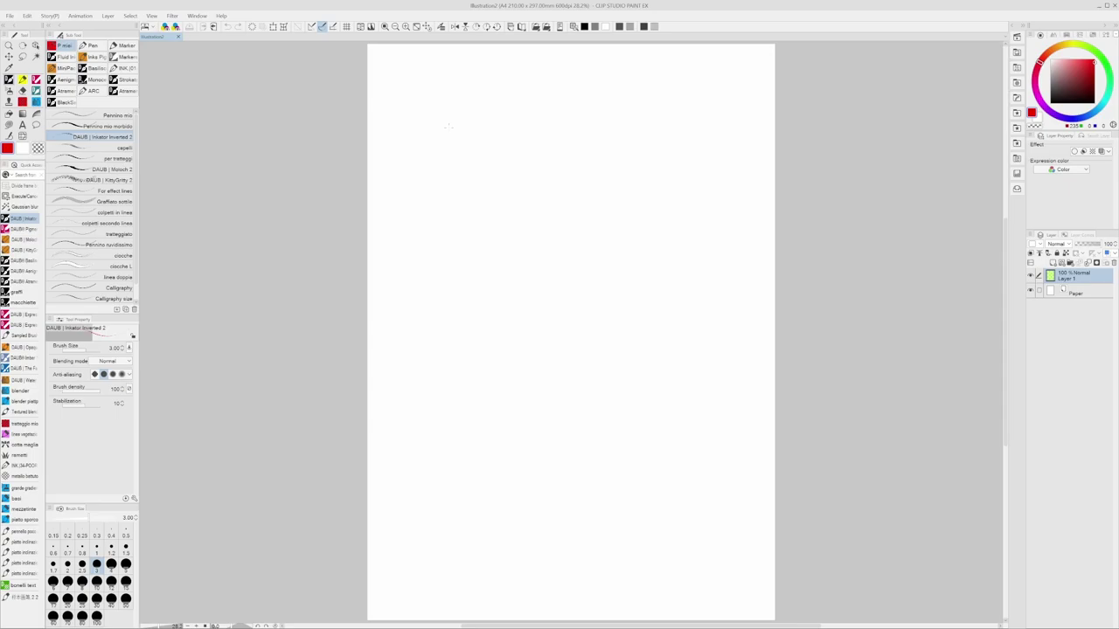
mouse_move(471, 126)
left_mouse_down()
mouse_move(447, 162)
mouse_move(472, 140)
mouse_move(463, 153)
left_mouse_up()
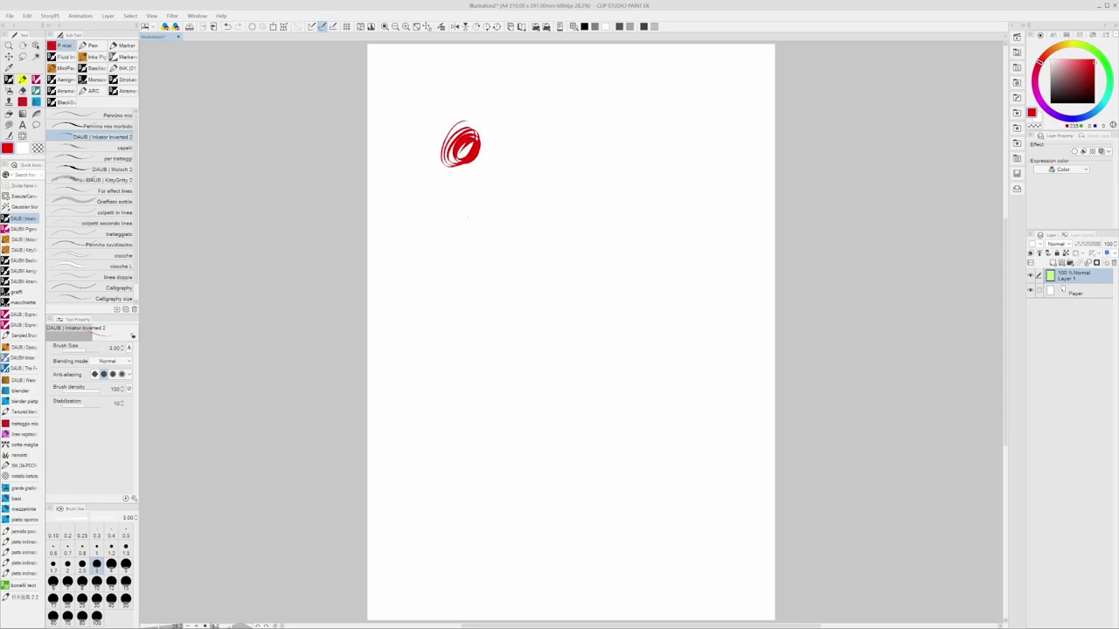
Step: Select the red scribble and paste two copies to its right, merging each into Layer 1
key("m")
left_click_drag(483, 115, 435, 172)
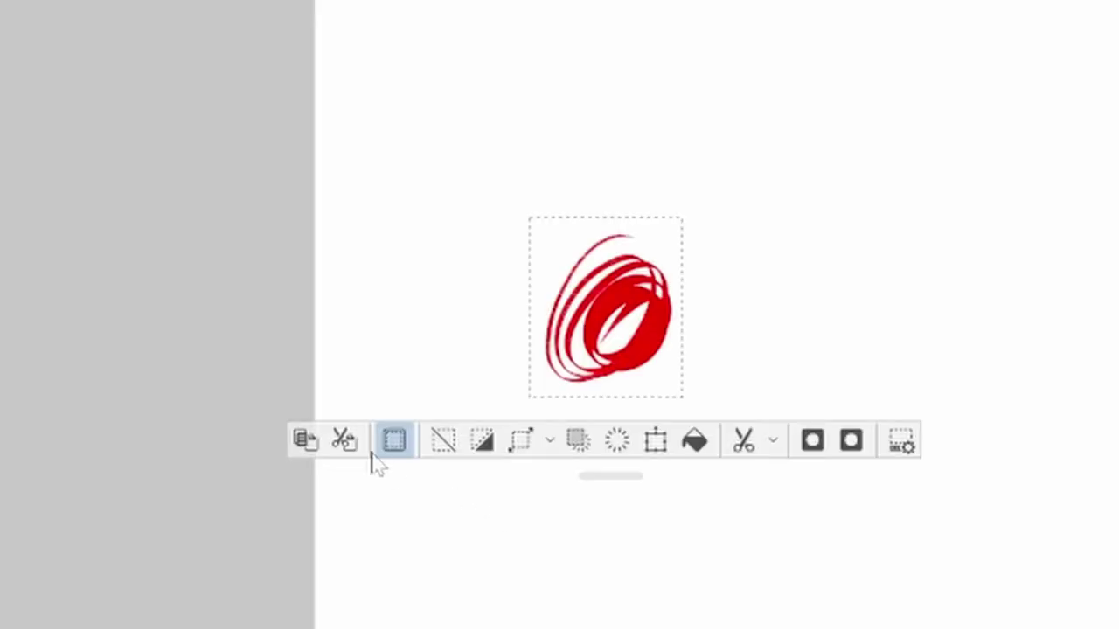
left_click(305, 442)
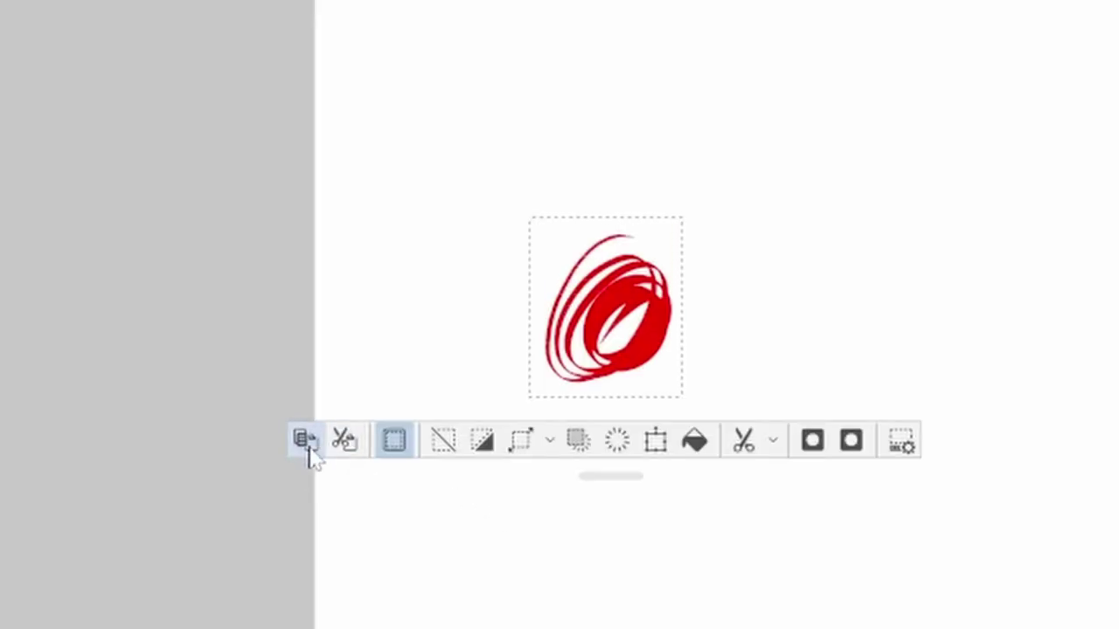
left_click_drag(643, 353, 795, 354)
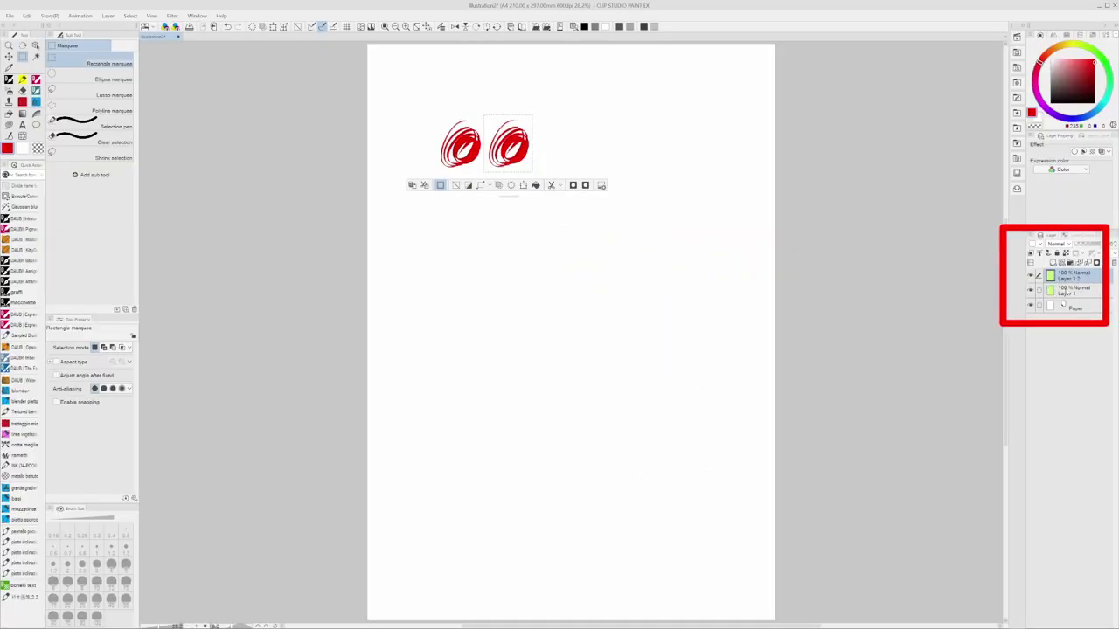
key("ctrl+e")
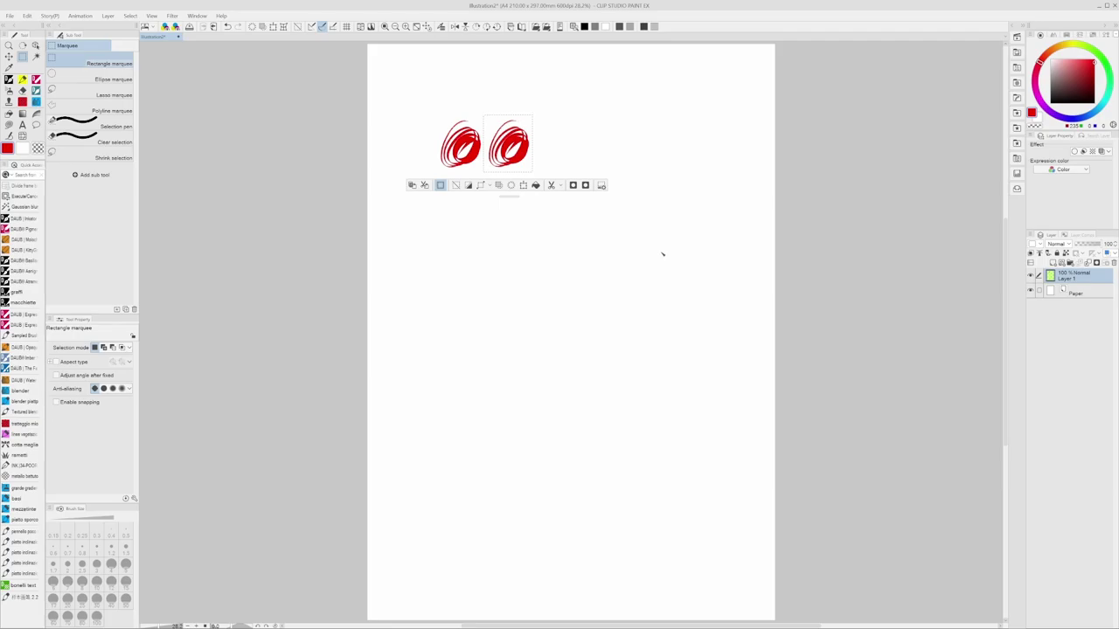
left_click(412, 185)
left_click_drag(518, 166, 568, 165)
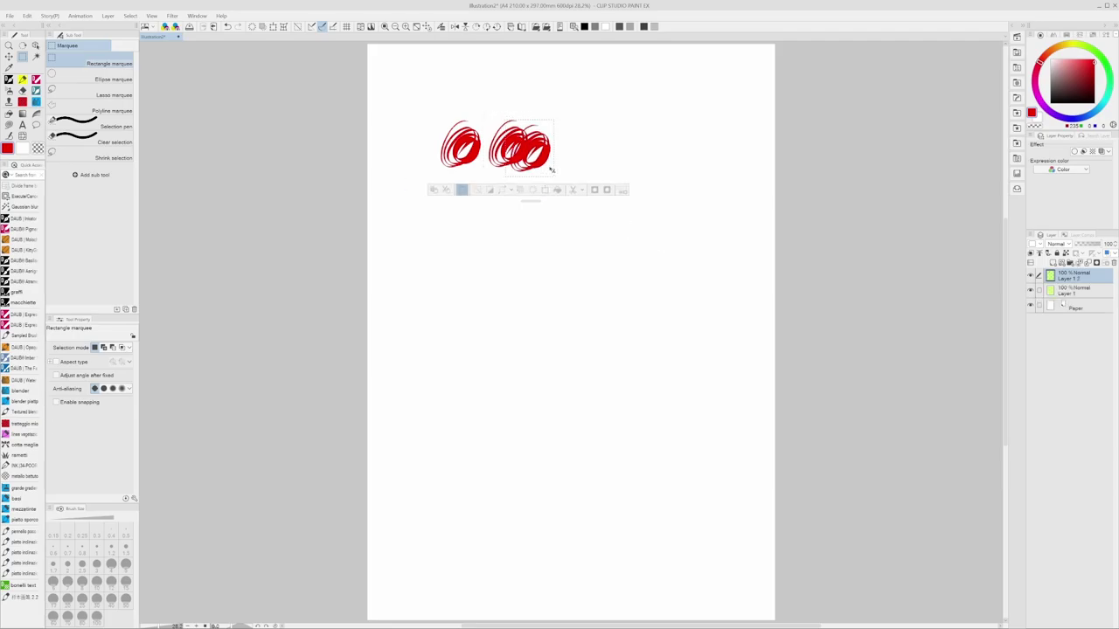
key("ctrl+e")
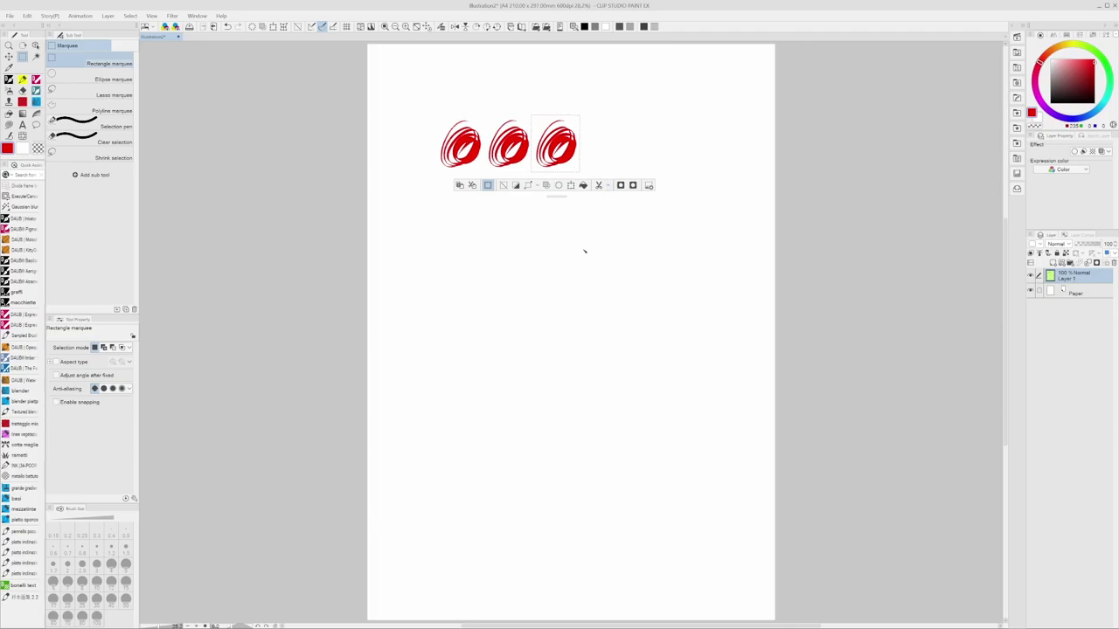
Step: Add fourth and fifth red scribbles by transforming copies with Keep original image on
key("ctrl+t")
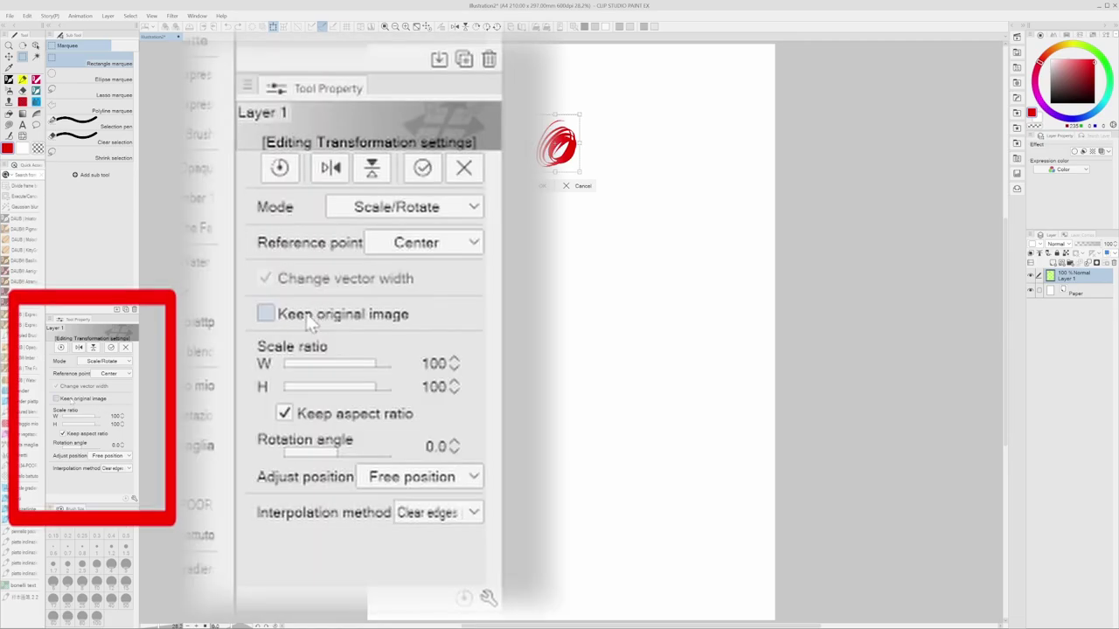
left_click(322, 323)
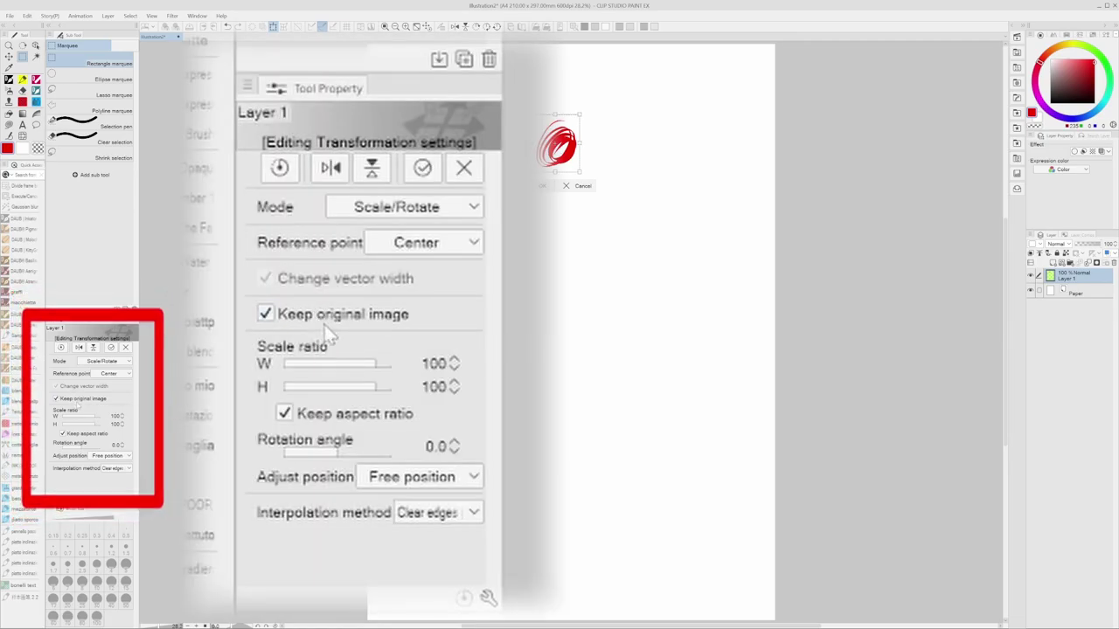
left_click_drag(550, 147, 607, 149)
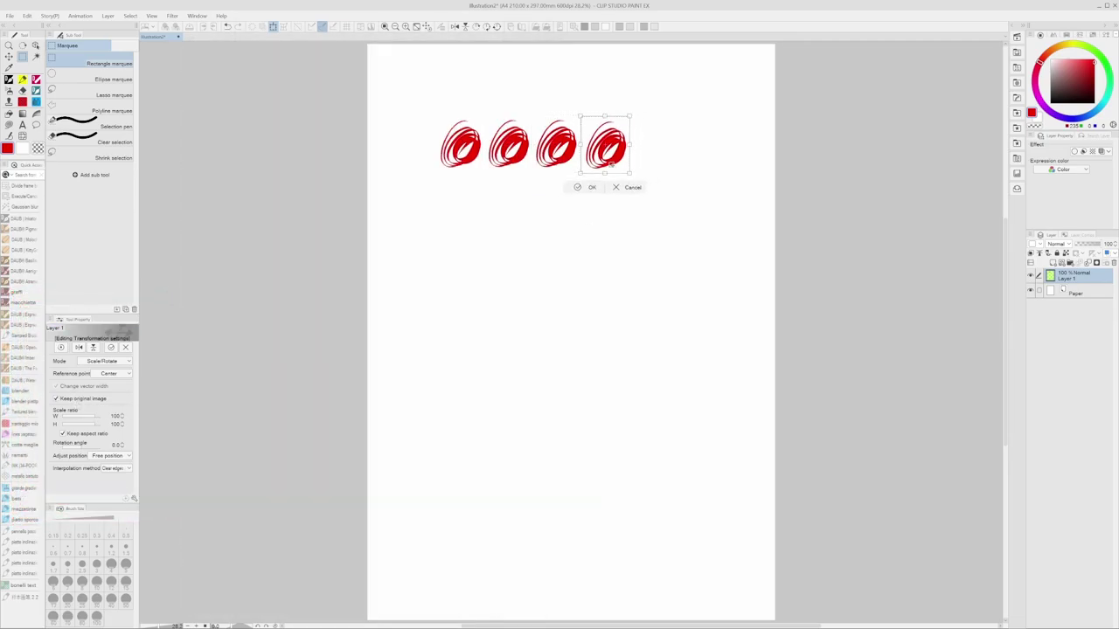
key("Return")
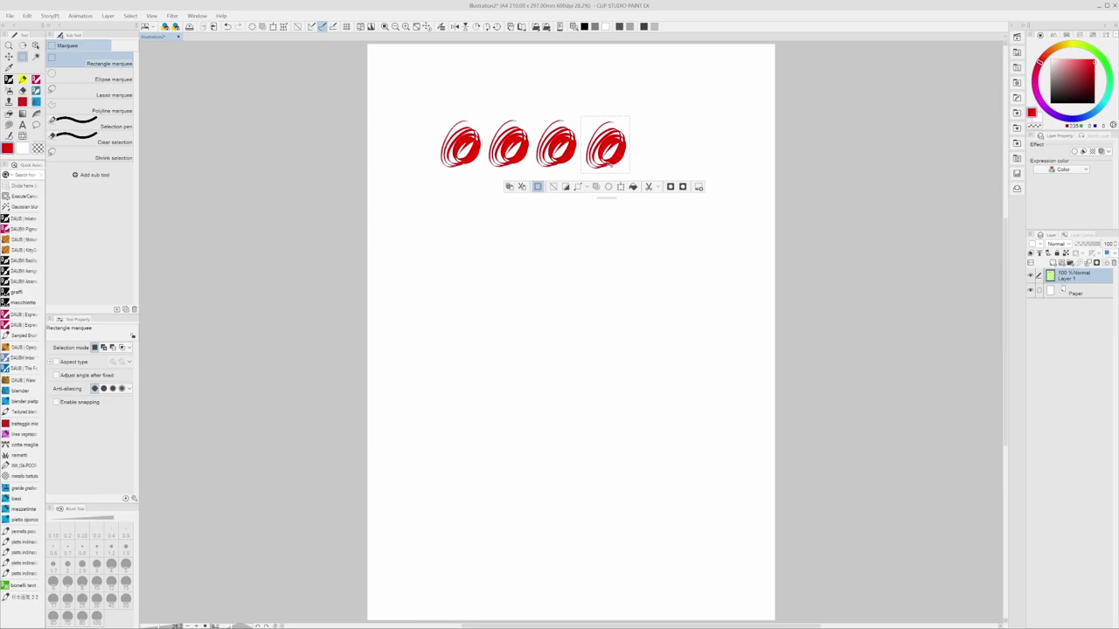
key("ctrl+t")
left_click_drag(612, 162, 660, 163)
key("Return")
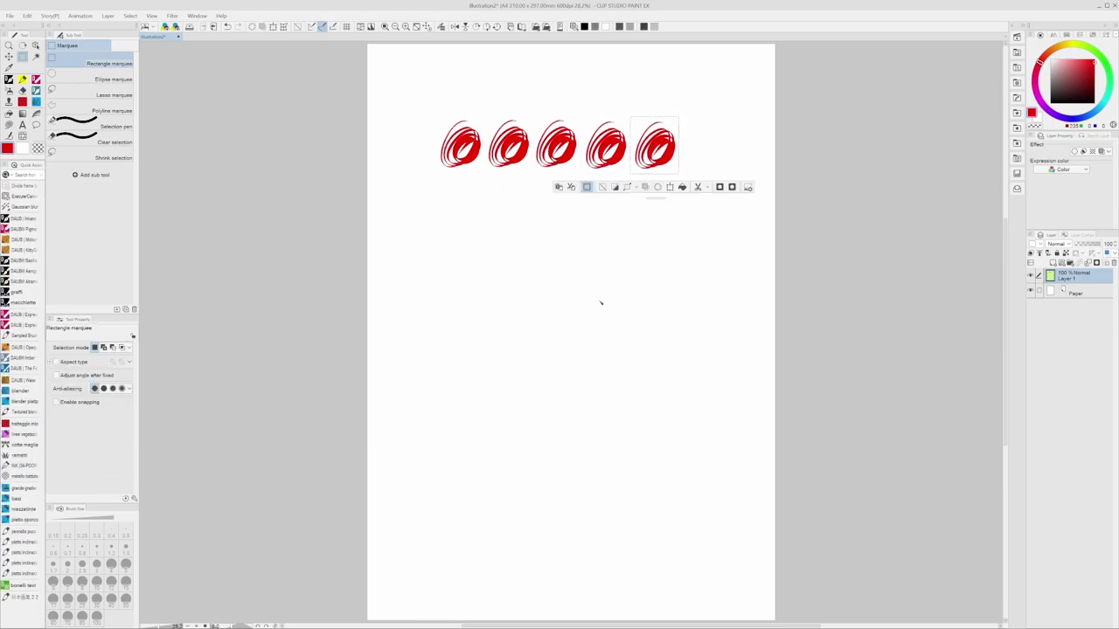
Step: Scale the first two scribbles to 151% with Keep original image turned off
left_click_drag(430, 111, 529, 177)
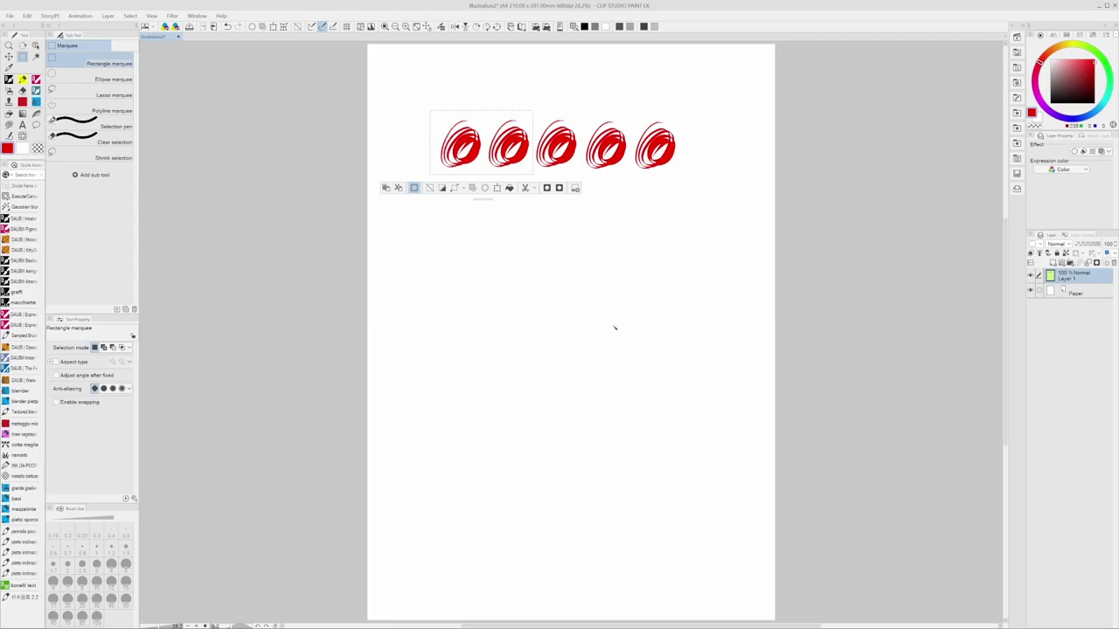
key("ctrl+t")
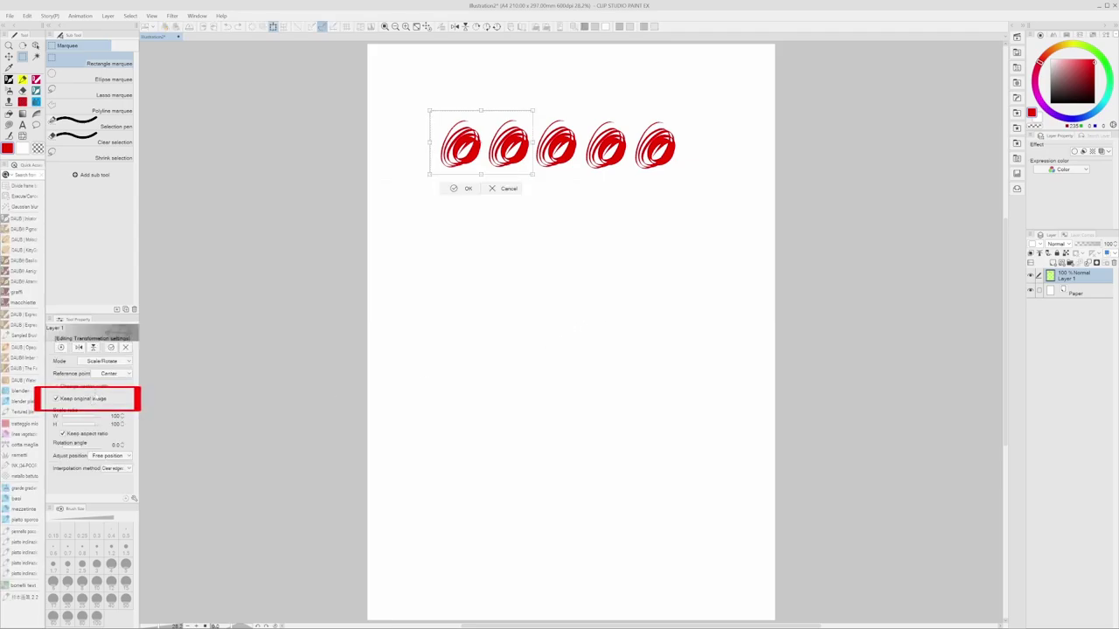
left_click_drag(467, 145, 482, 144)
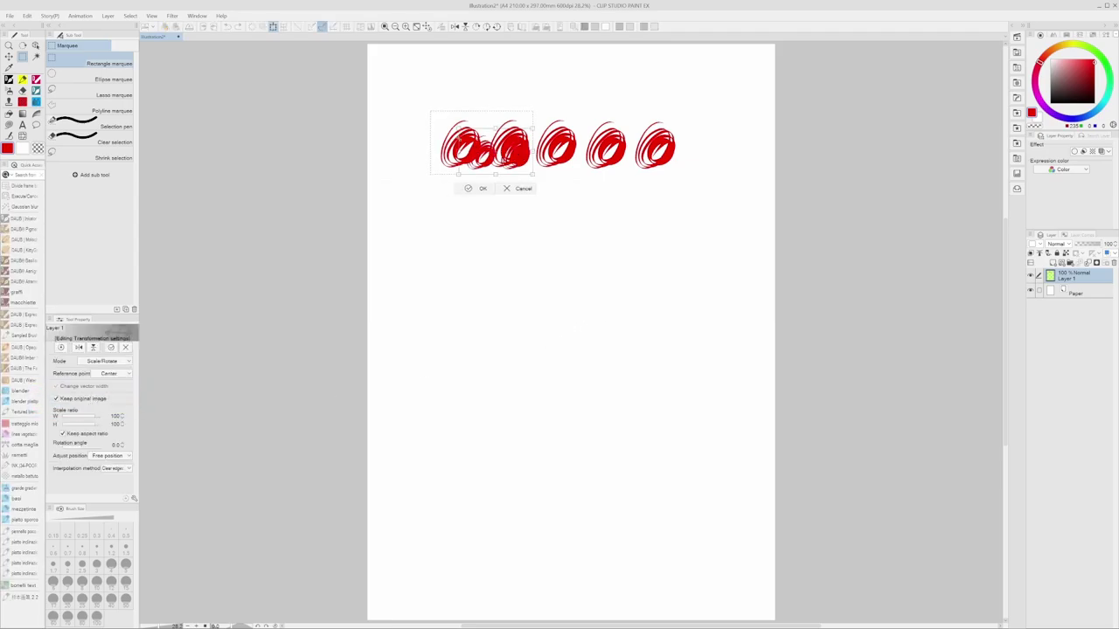
left_click_drag(430, 112, 460, 131)
left_click_drag(520, 160, 545, 113)
left_click(85, 400)
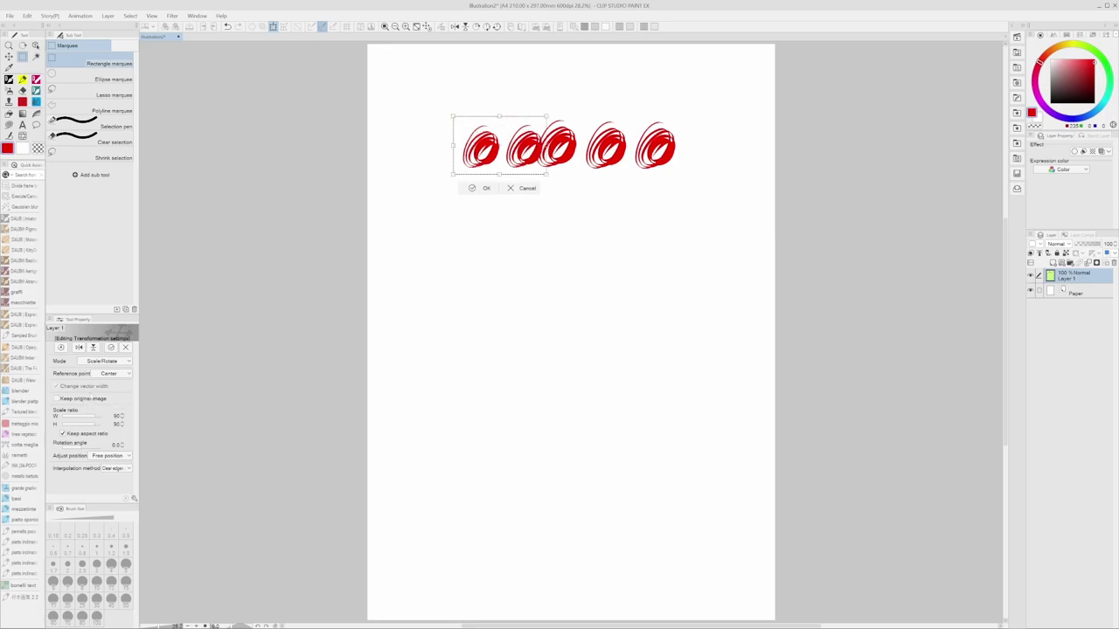
left_click_drag(549, 179, 511, 170)
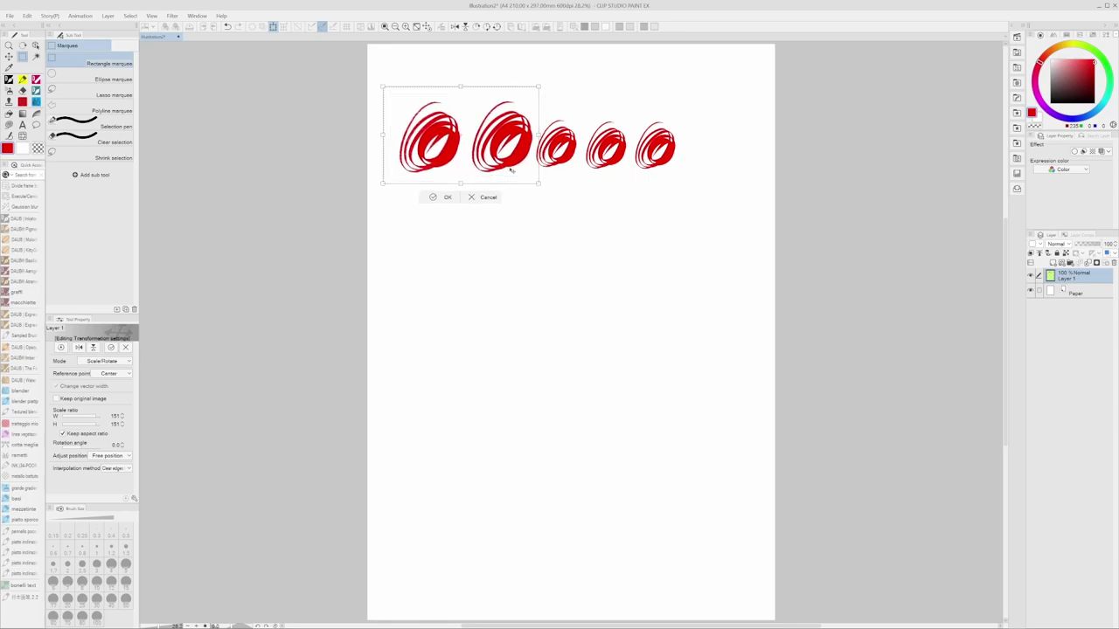
key("Return")
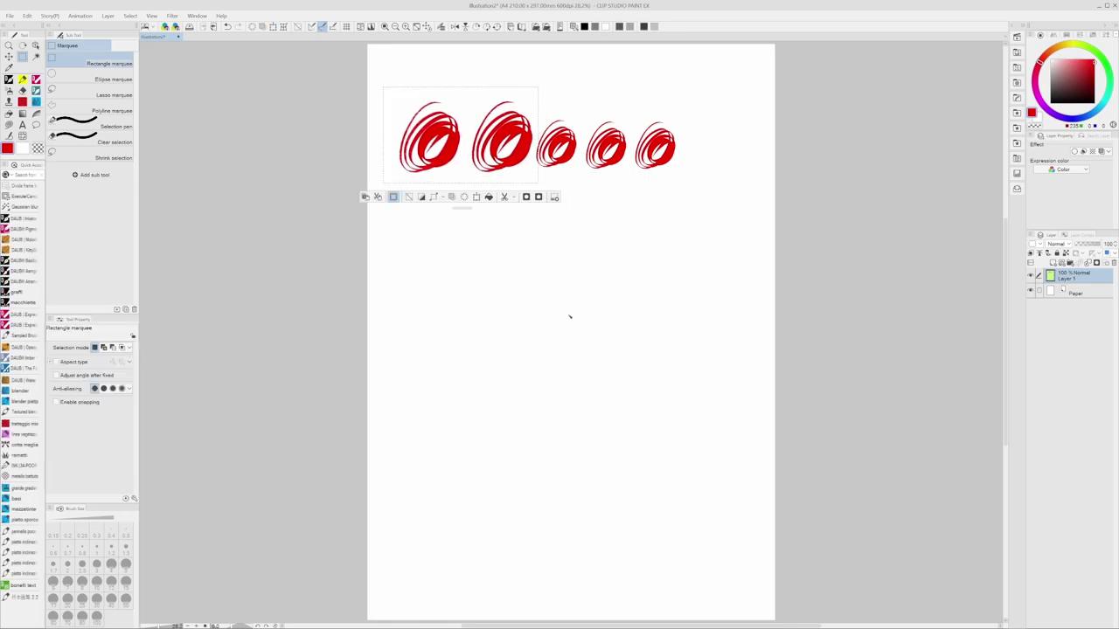
Step: Clear the selection and choose the second Move layer sub tool
left_click(614, 255)
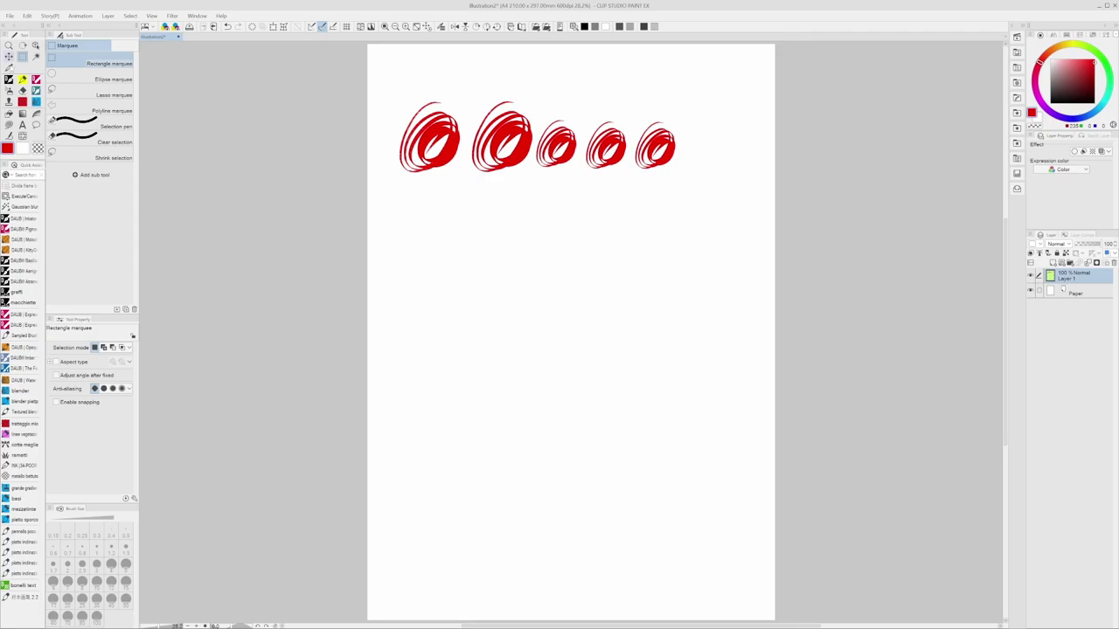
key("v")
left_click(118, 65)
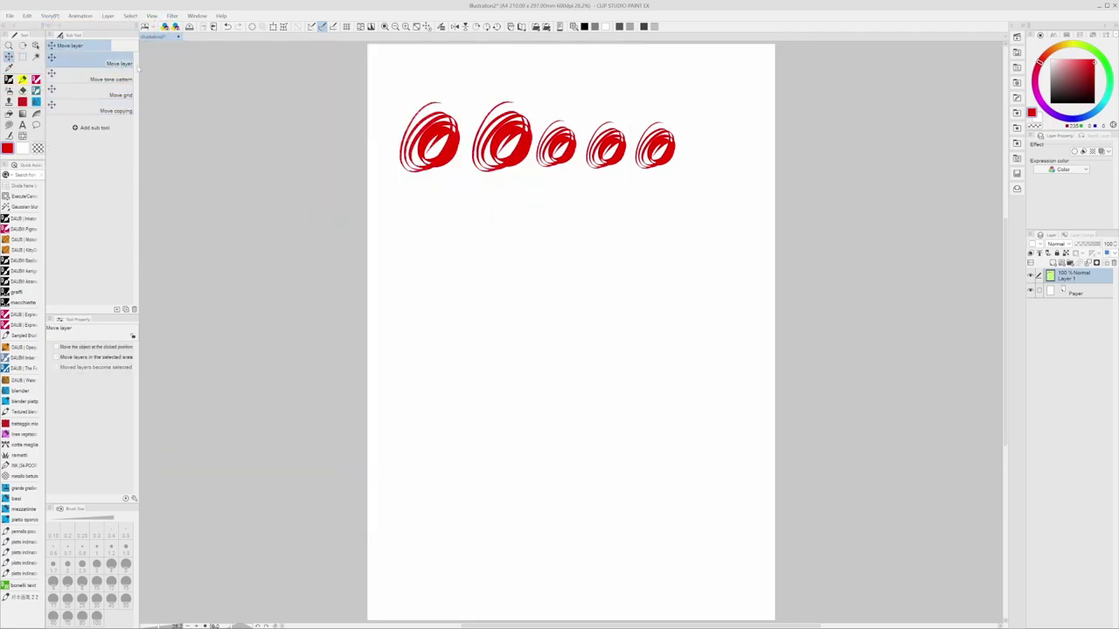
Step: Duplicate the Move layer sub tool as 'Move layer con copia'
left_click(119, 111)
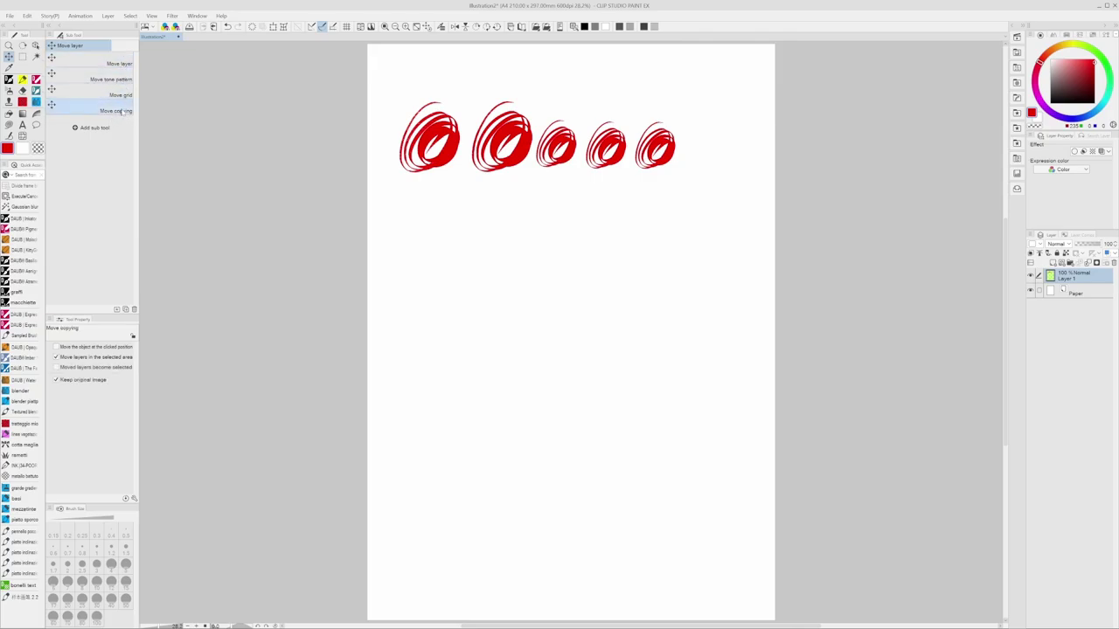
key("k")
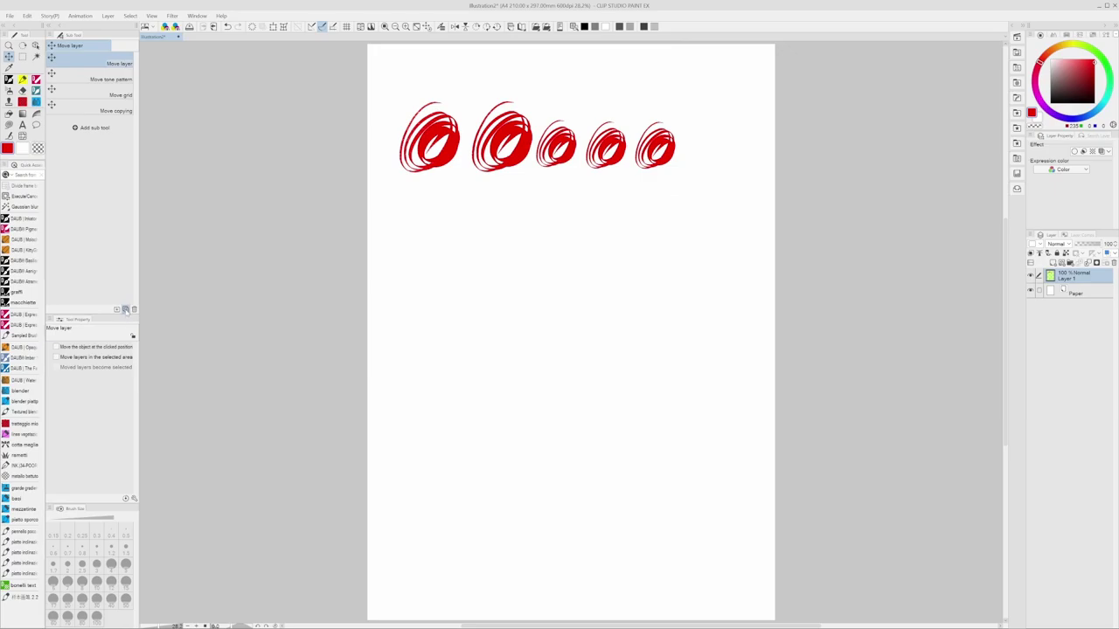
left_click(125, 309)
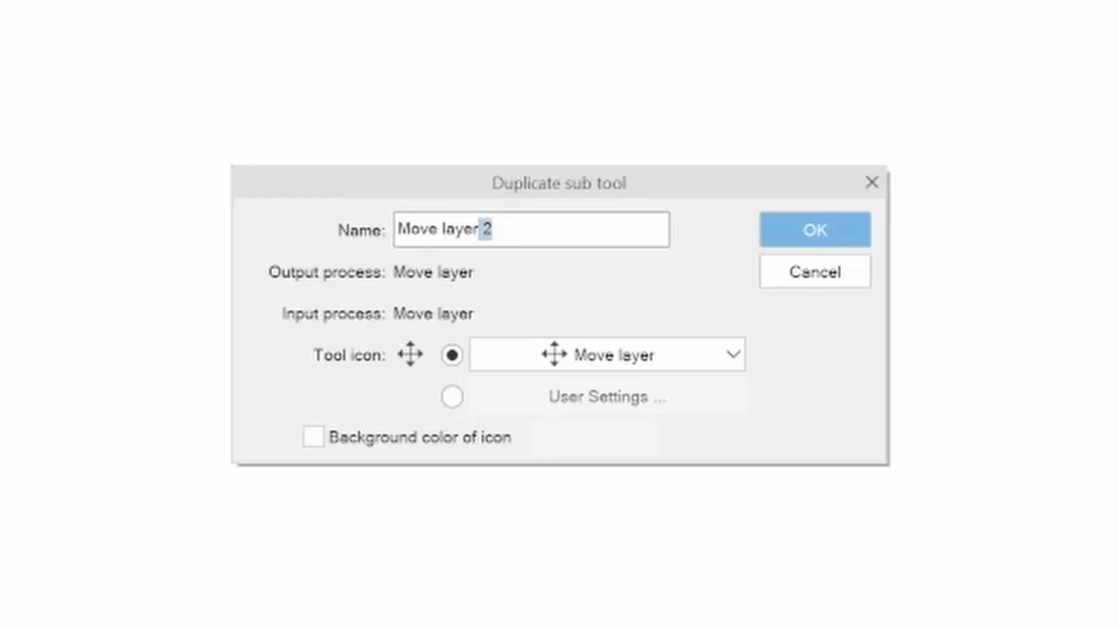
key("BackSpace")
type("con")
type(" copia")
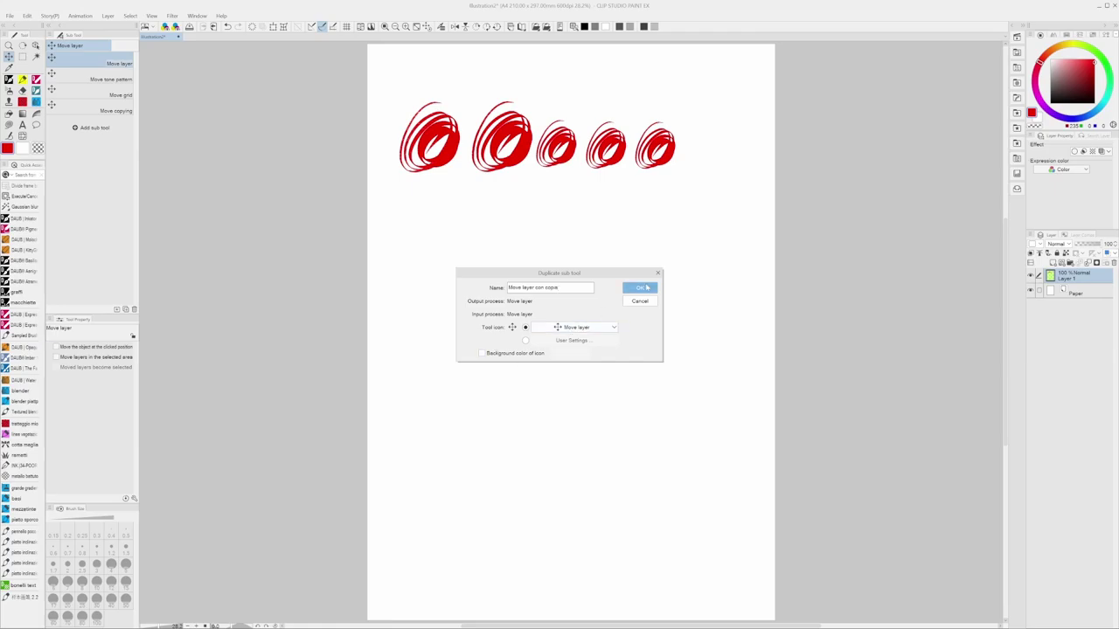
left_click(646, 288)
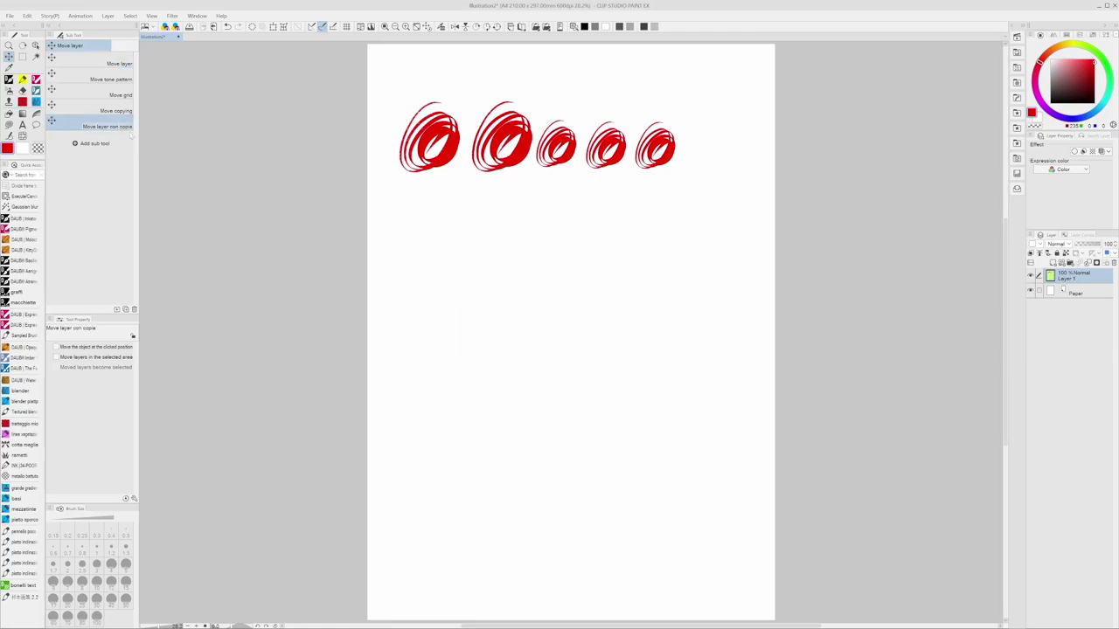
Step: In Sub Tool Detail, show and tick 'Keep original image' for the new sub tool
left_click(133, 498)
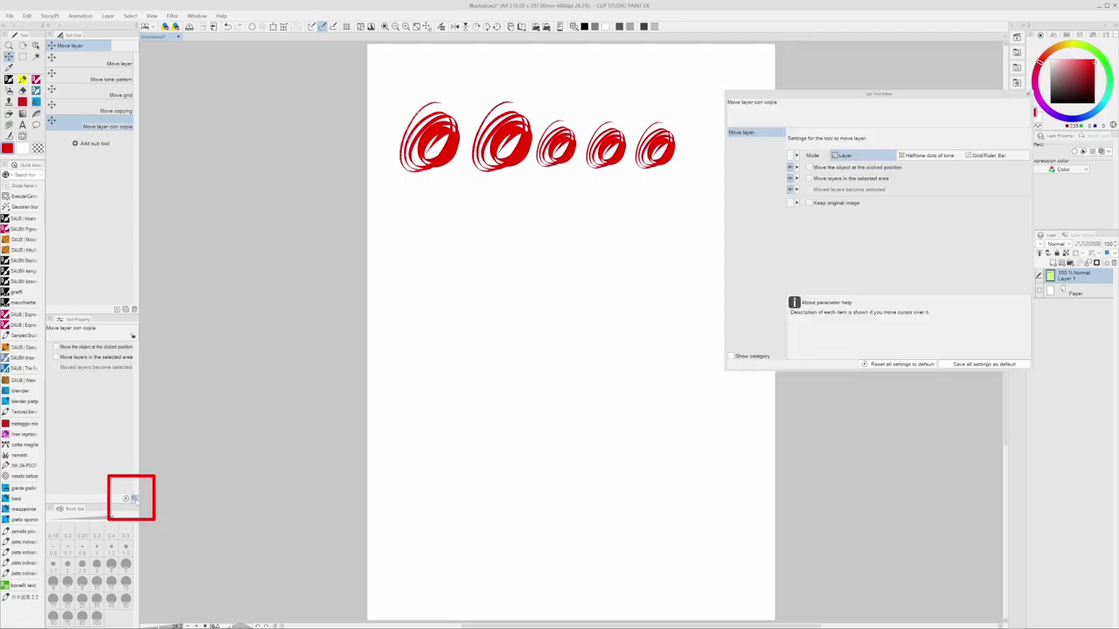
left_click_drag(861, 104, 430, 172)
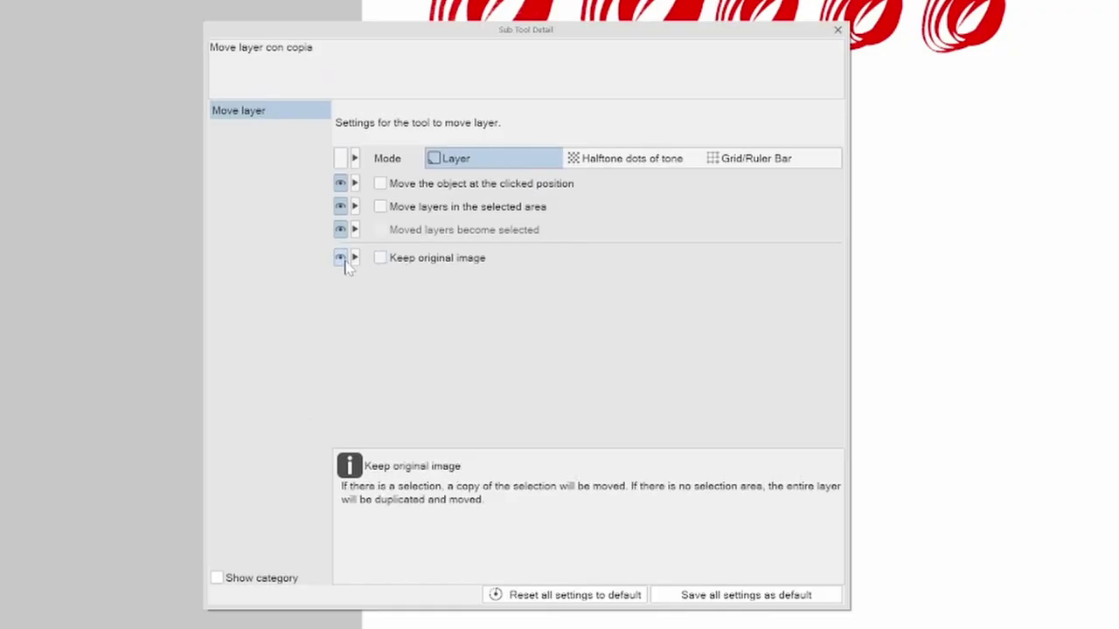
left_click(342, 260)
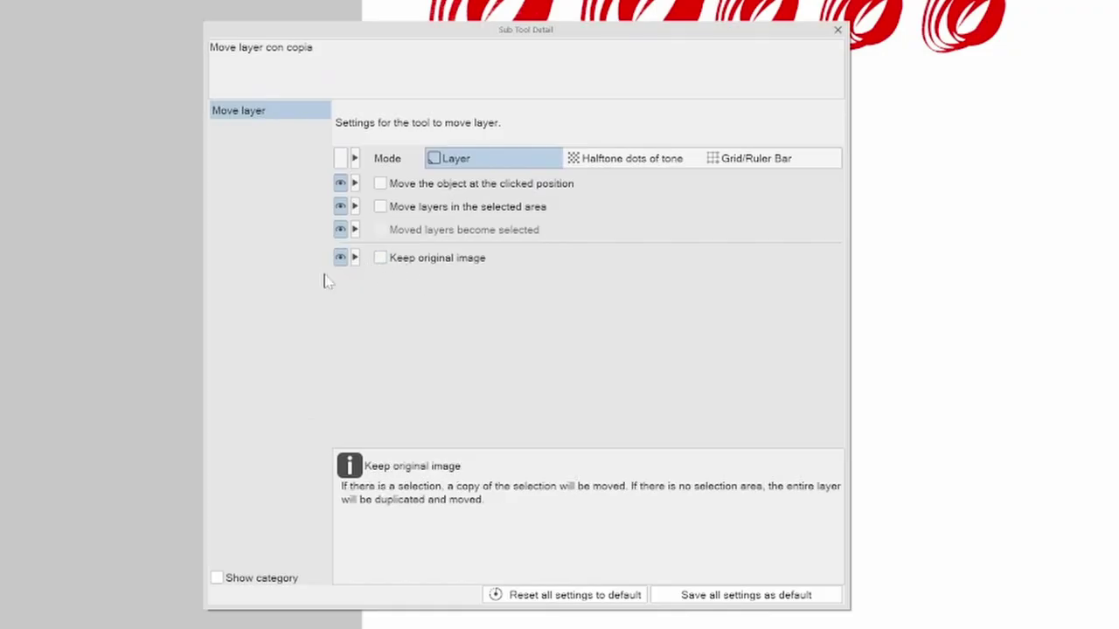
left_click(380, 258)
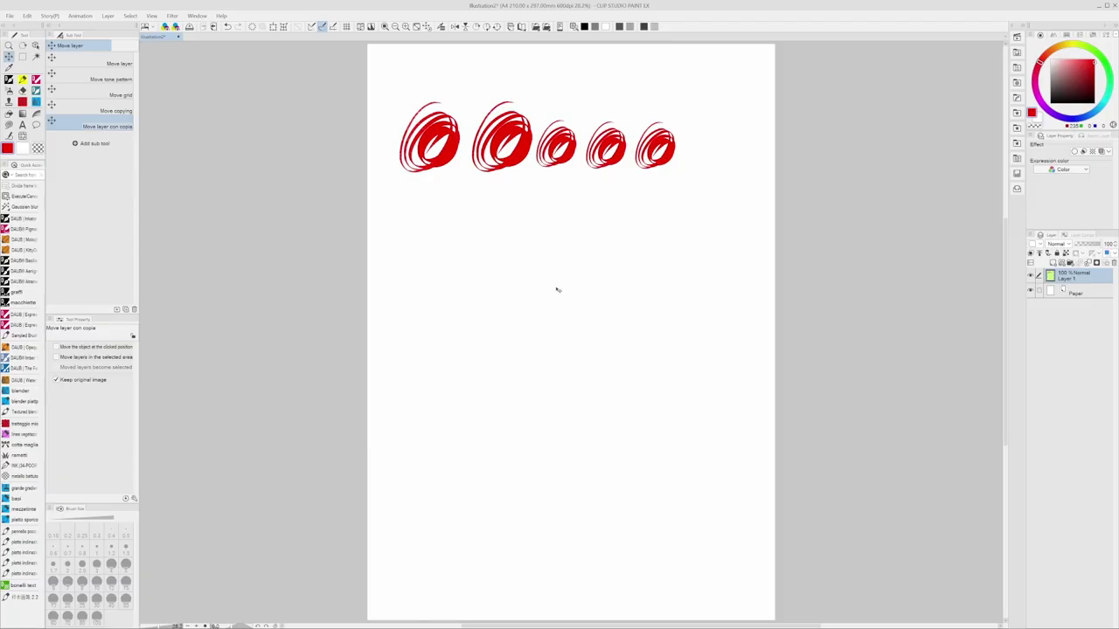
Step: Copy the last red circle below the row using Move layer con copia
key("m")
left_click_drag(679, 118, 634, 173)
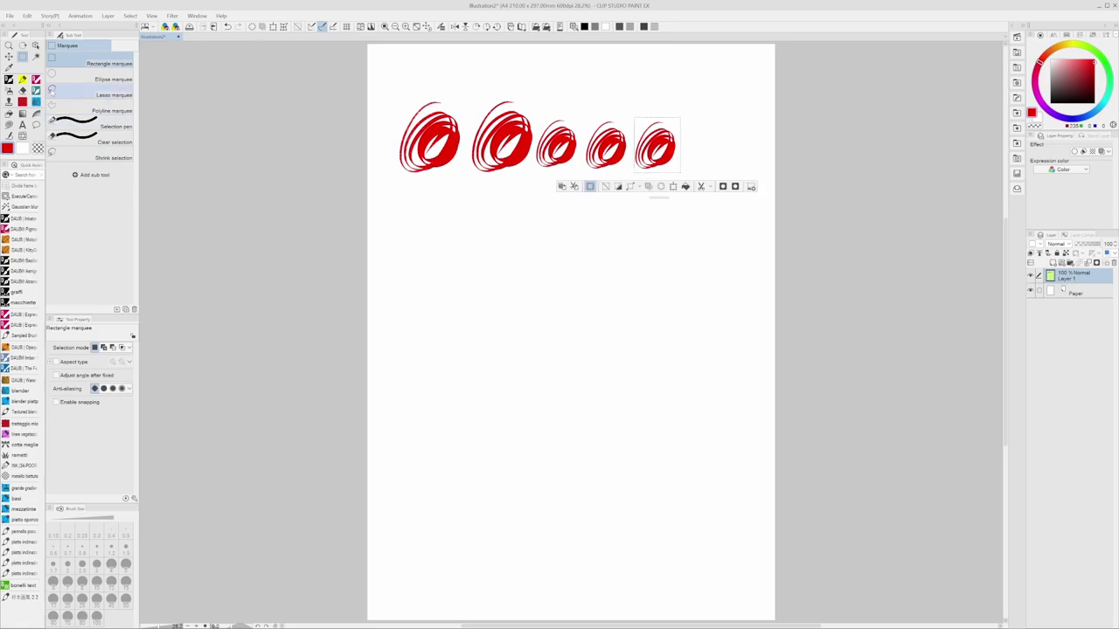
key("k")
left_click(109, 124)
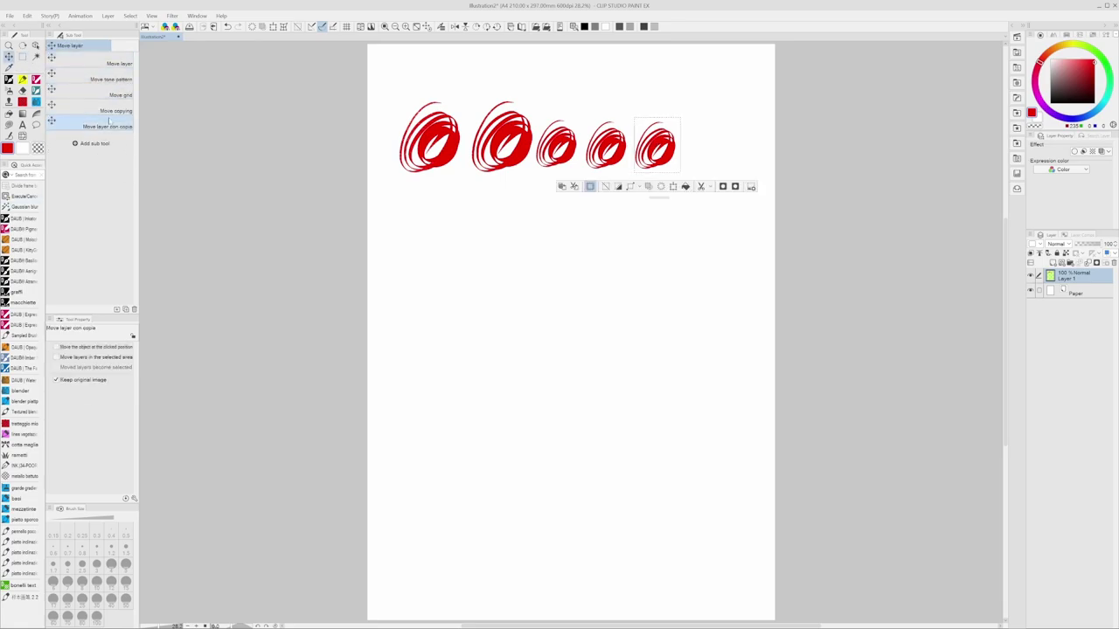
left_click_drag(700, 131, 700, 190)
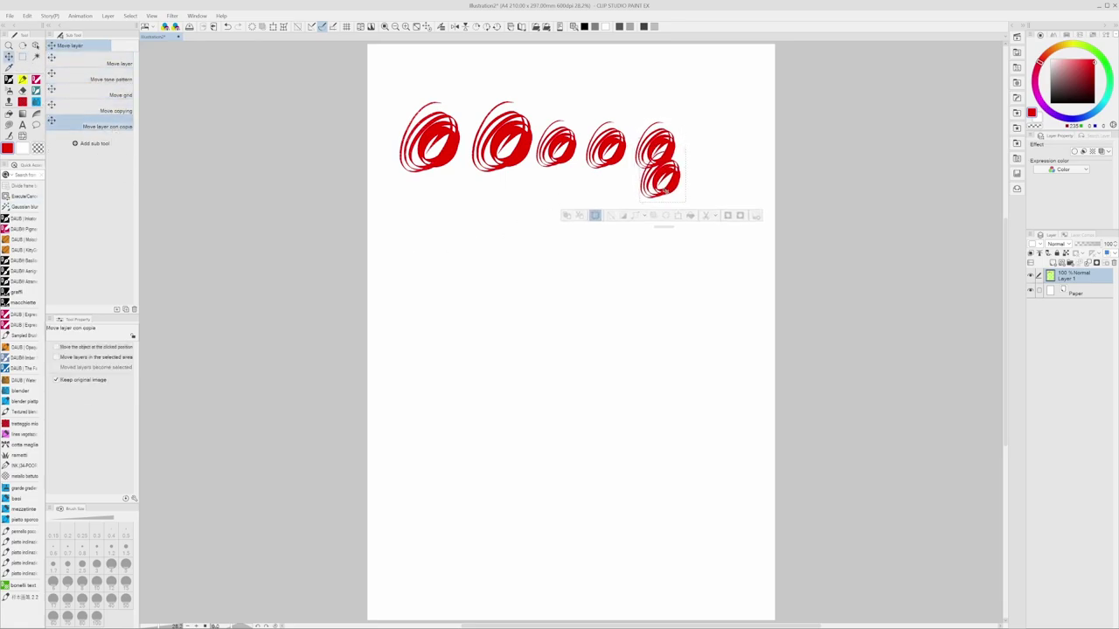
key("m")
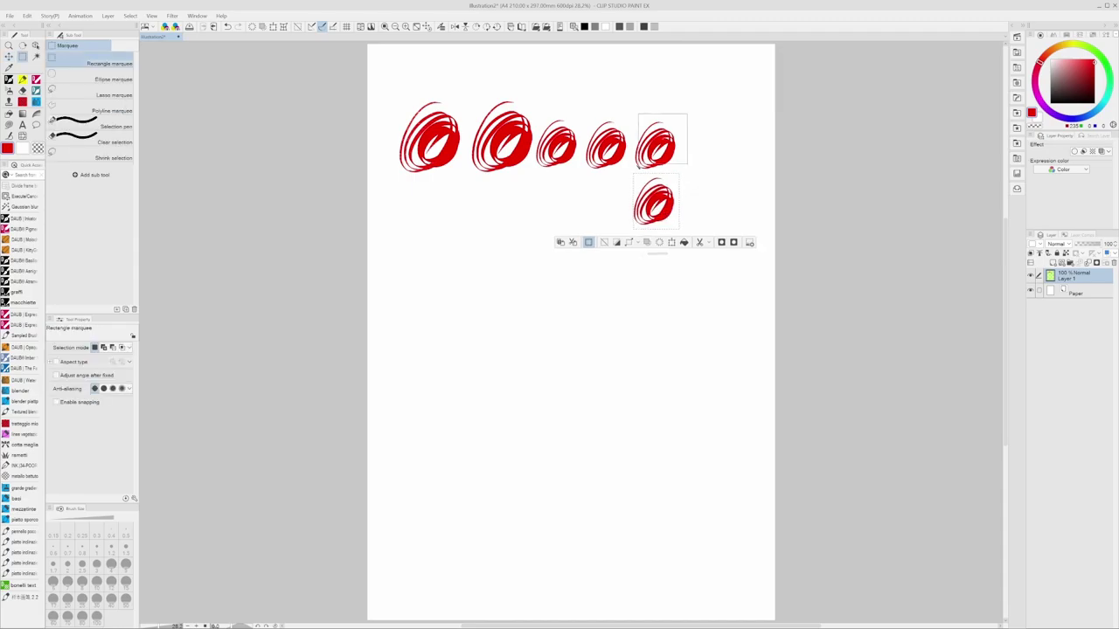
mouse_move(687, 114)
left_mouse_down()
mouse_move(631, 175)
mouse_move(703, 150)
left_mouse_up()
key("k")
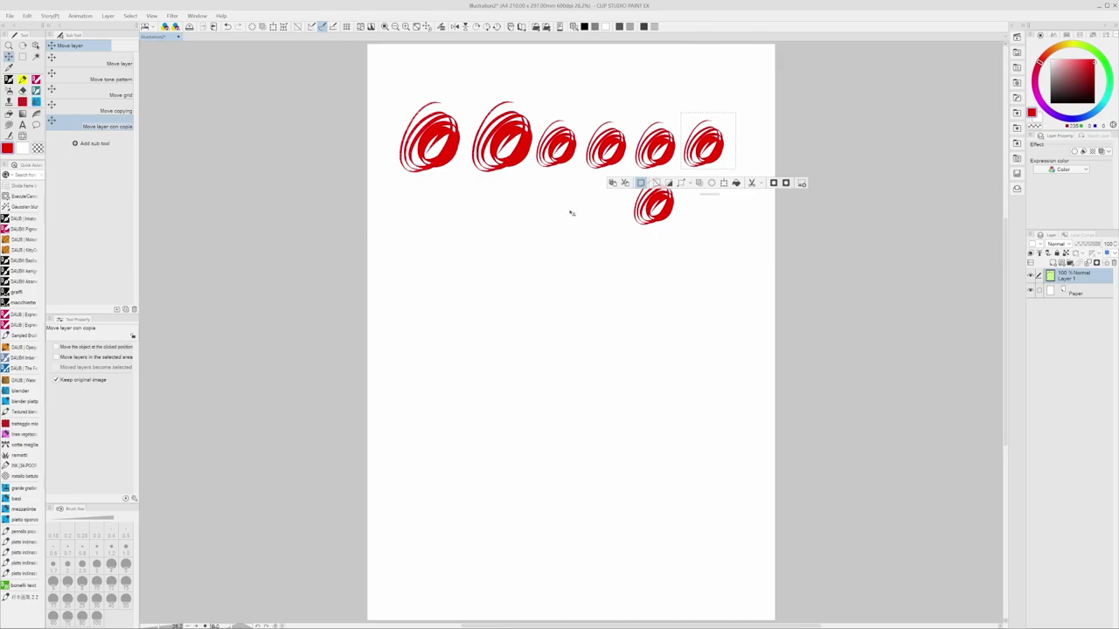
Step: Move the third circle down beneath the row with plain Move layer, then deselect
key("m")
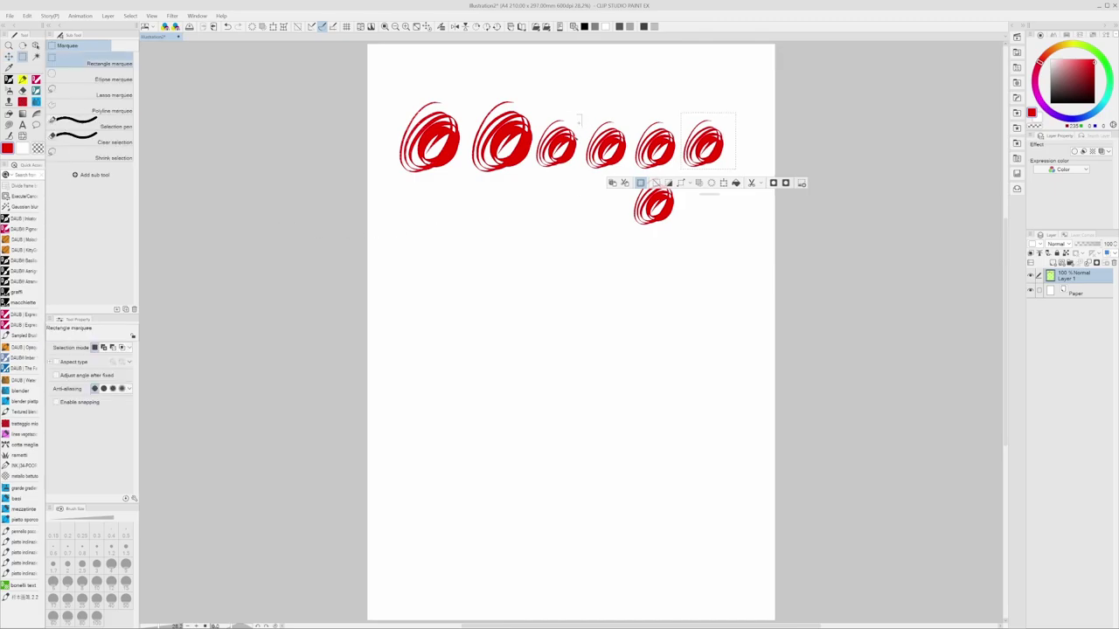
left_click_drag(578, 123, 537, 175)
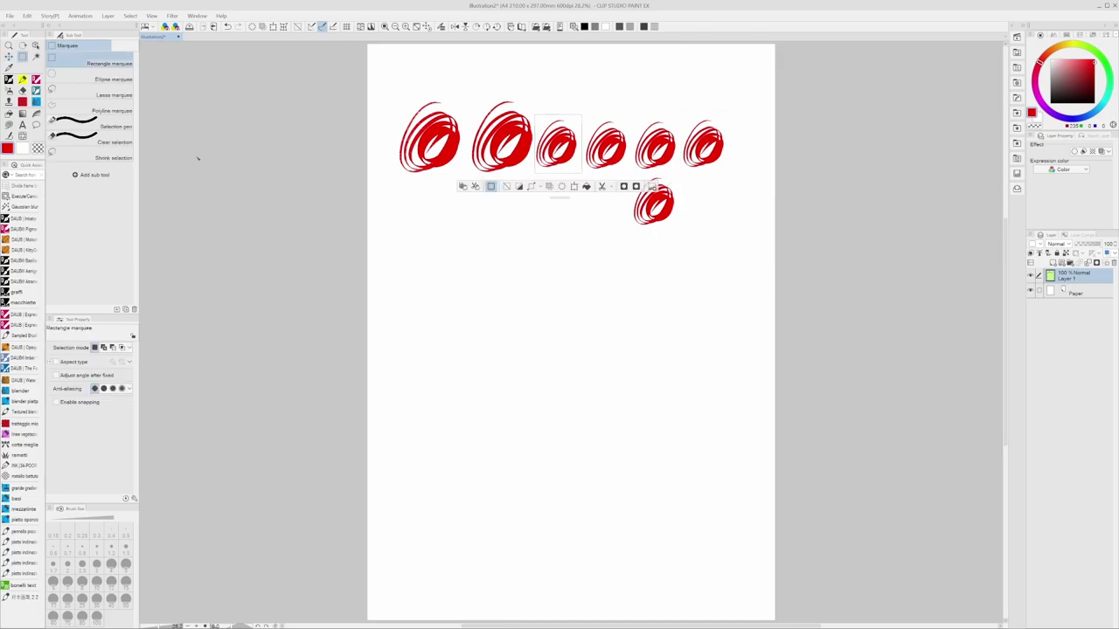
left_click(9, 56)
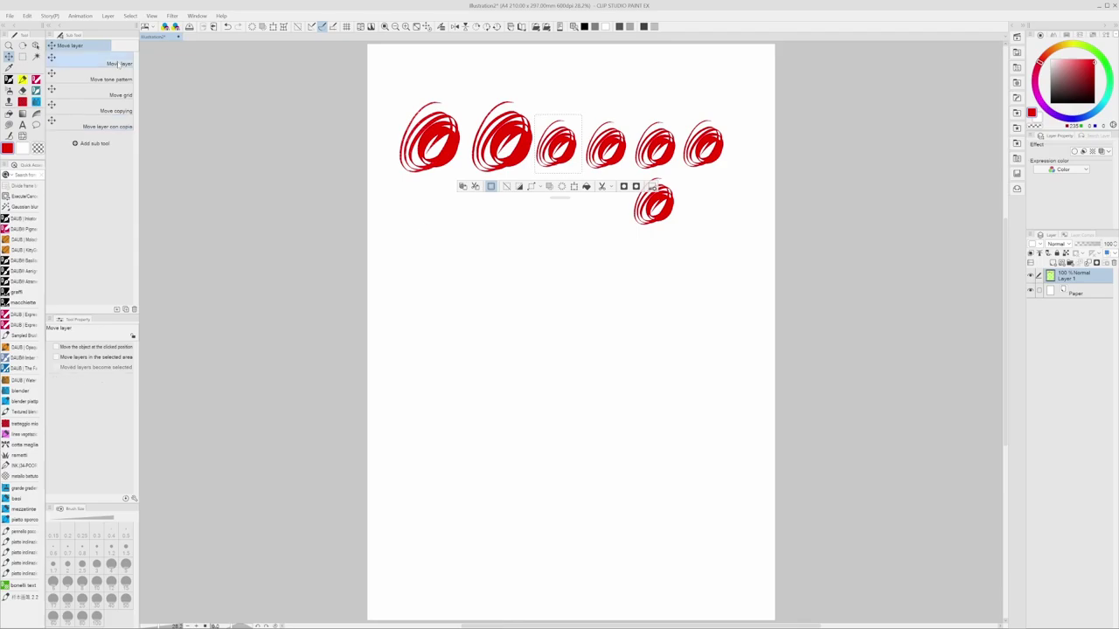
left_click_drag(556, 152, 560, 206)
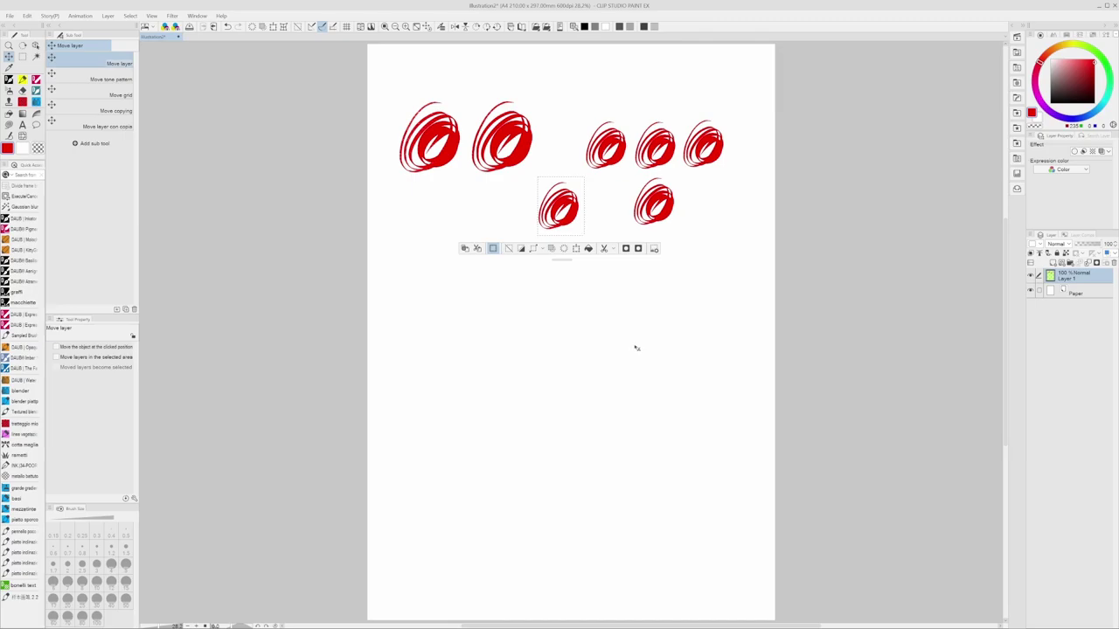
key("ctrl+d")
Step: In Modifier Key Settings, set the Ctrl+Alt modifier to Change tool temporarily
left_click(11, 16)
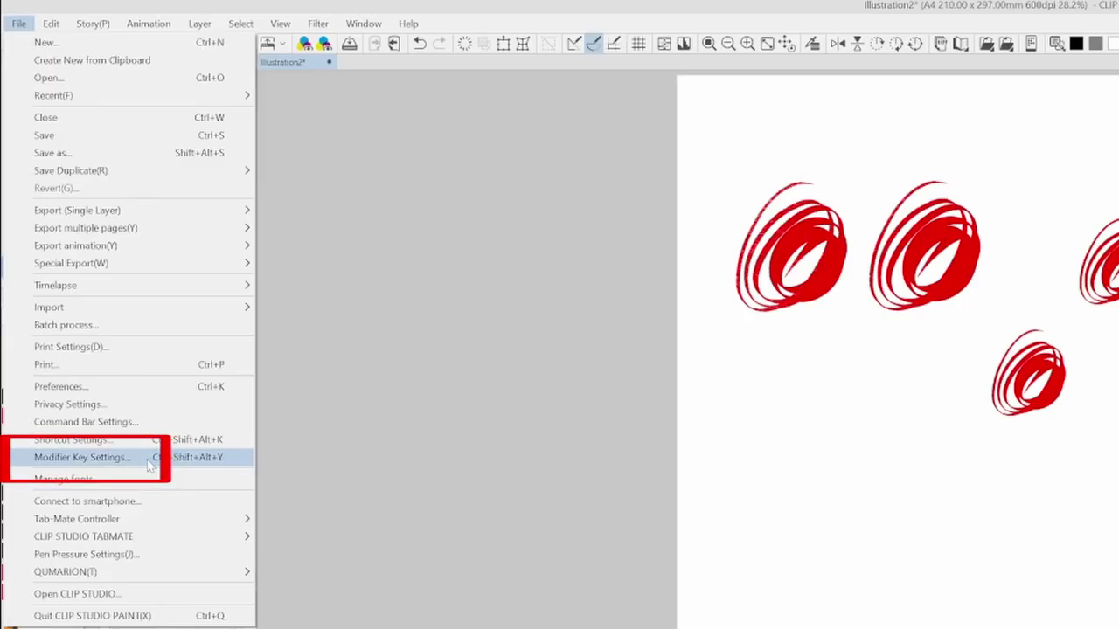
left_click(162, 458)
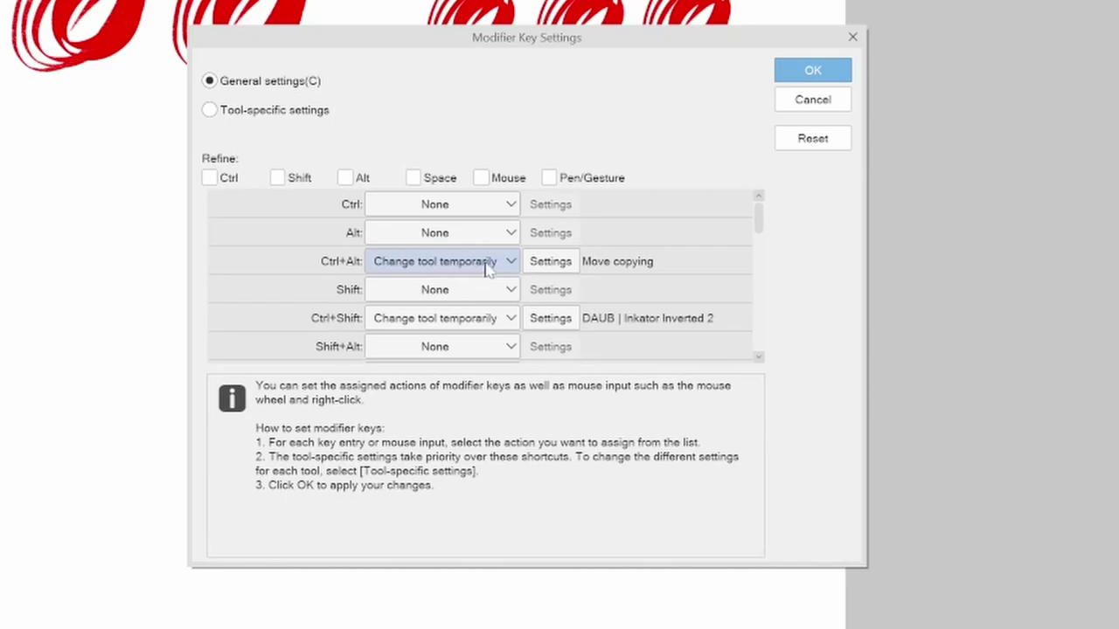
left_click(480, 269)
left_click(429, 286)
left_click(485, 264)
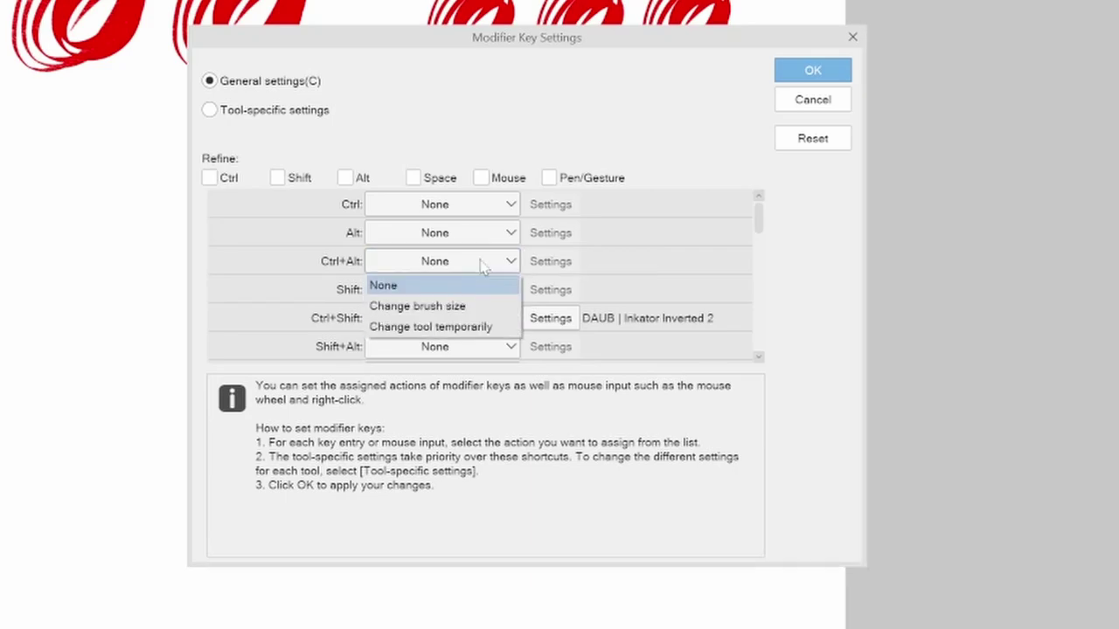
left_click(461, 331)
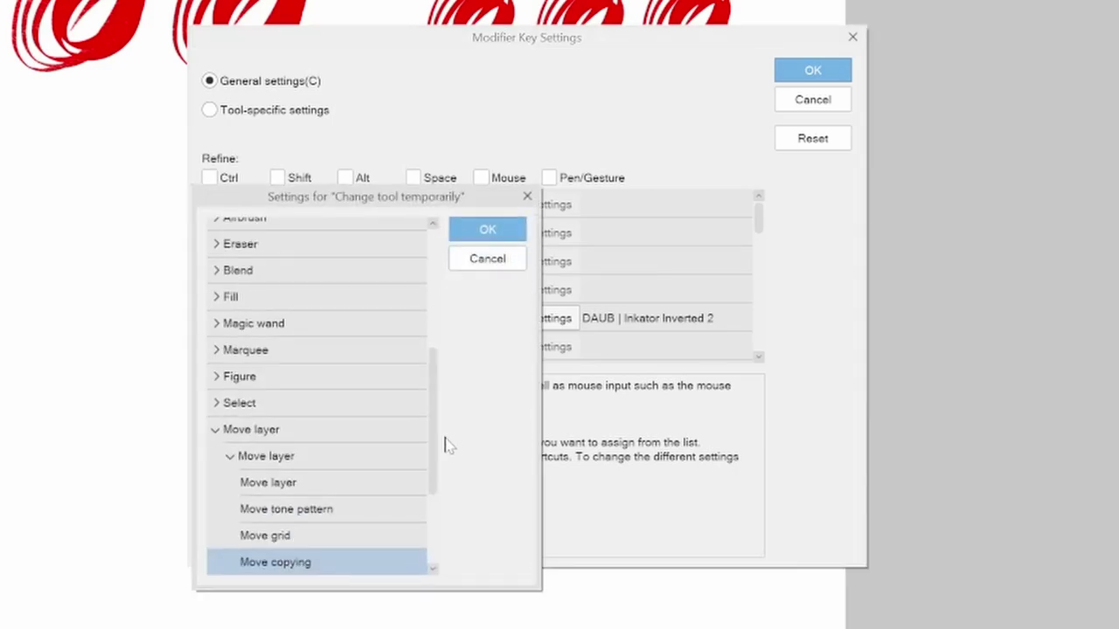
Step: Choose Move layer con copia as the temporary tool and apply the settings
scroll(440, 420, "up", 1)
left_click_drag(440, 420, 446, 481)
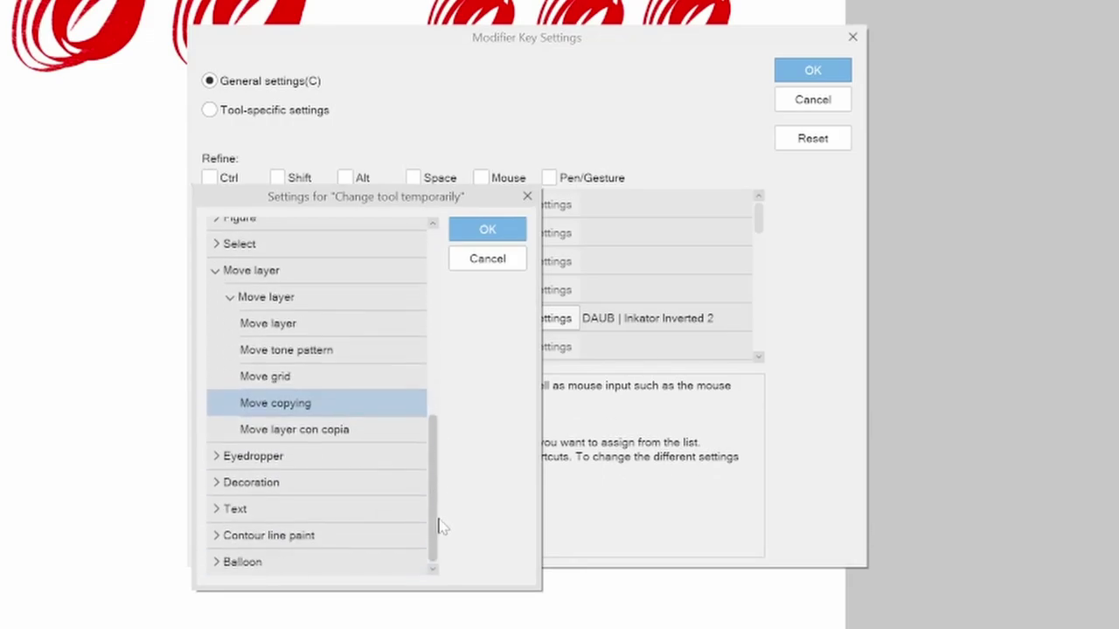
scroll(445, 489, "down", 1)
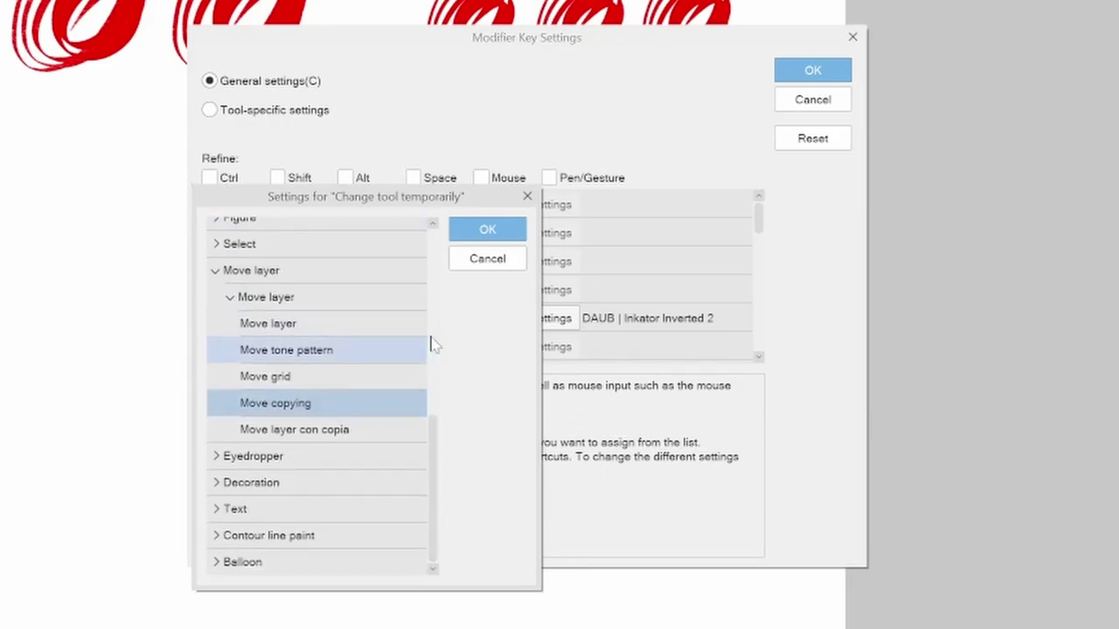
left_click(304, 411)
left_click(299, 432)
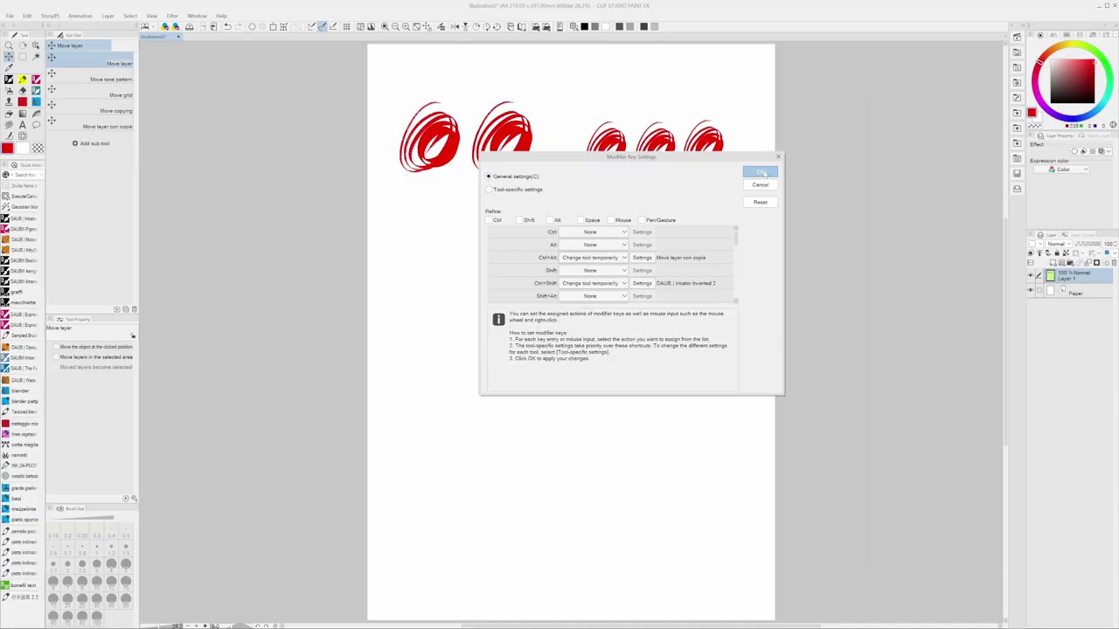
left_click(762, 173)
Step: Select the first big circle and Ctrl+Alt-drag two copies into a second row
left_click(111, 109)
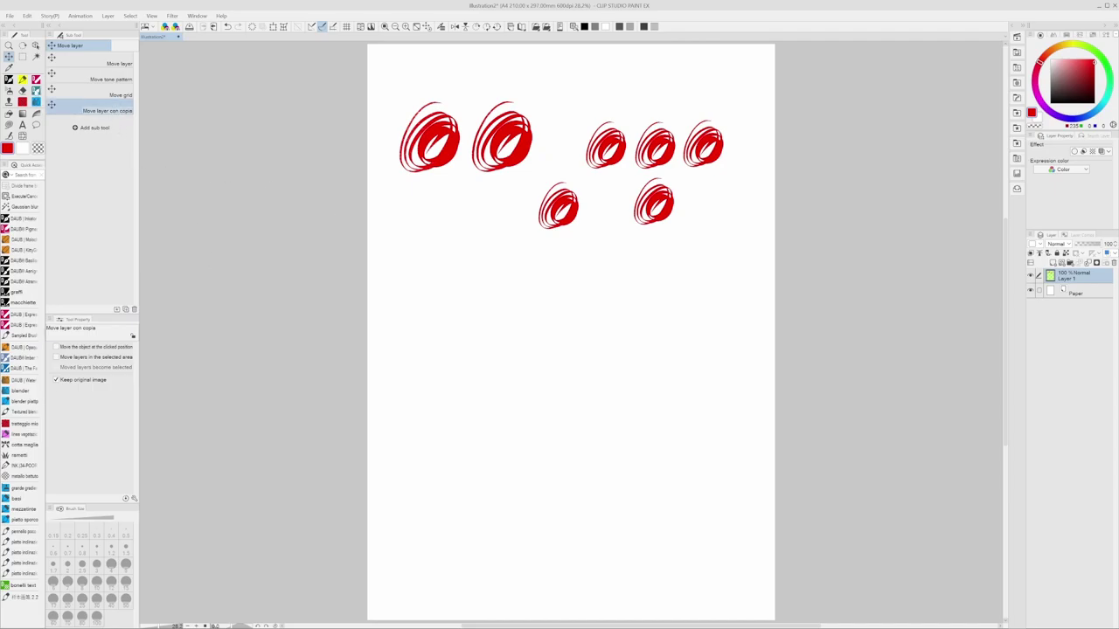
key("m")
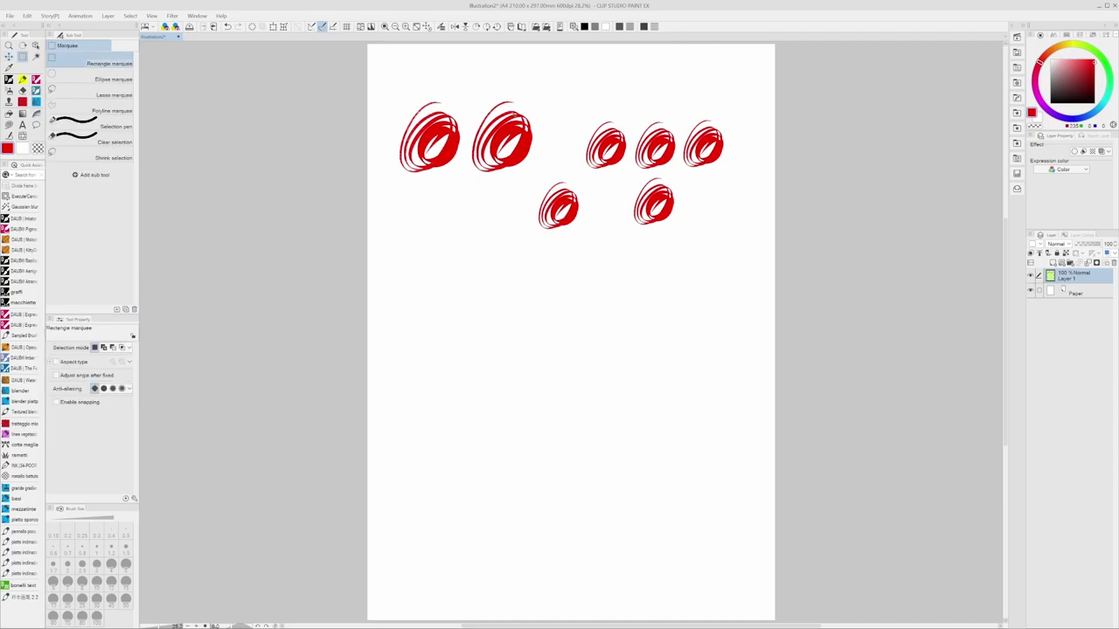
left_click_drag(464, 94, 394, 182)
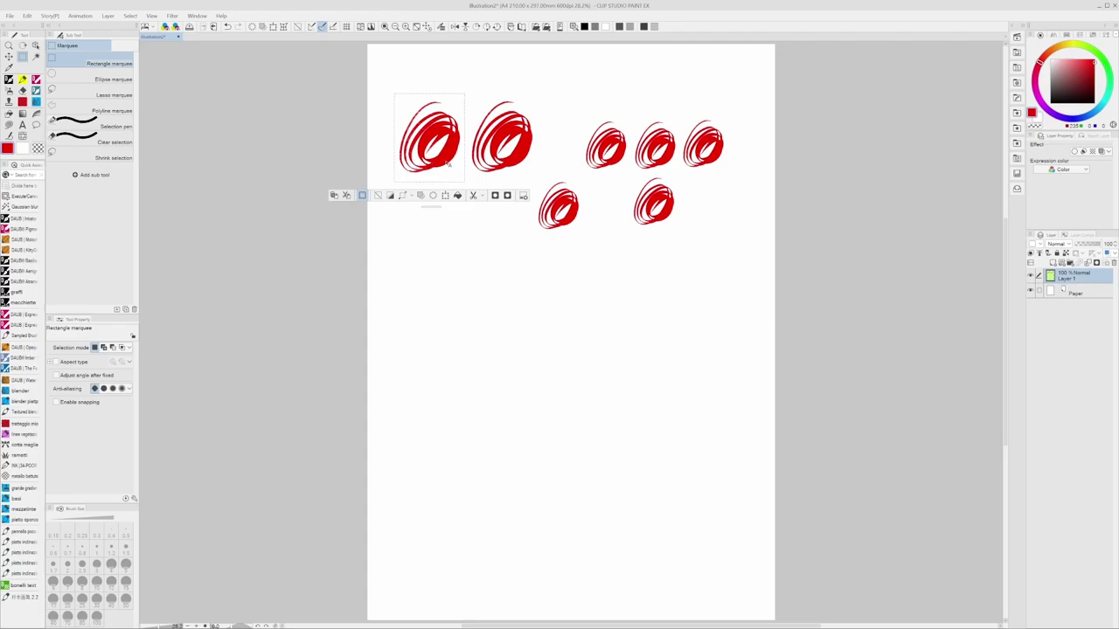
left_click_drag(448, 163, 448, 251)
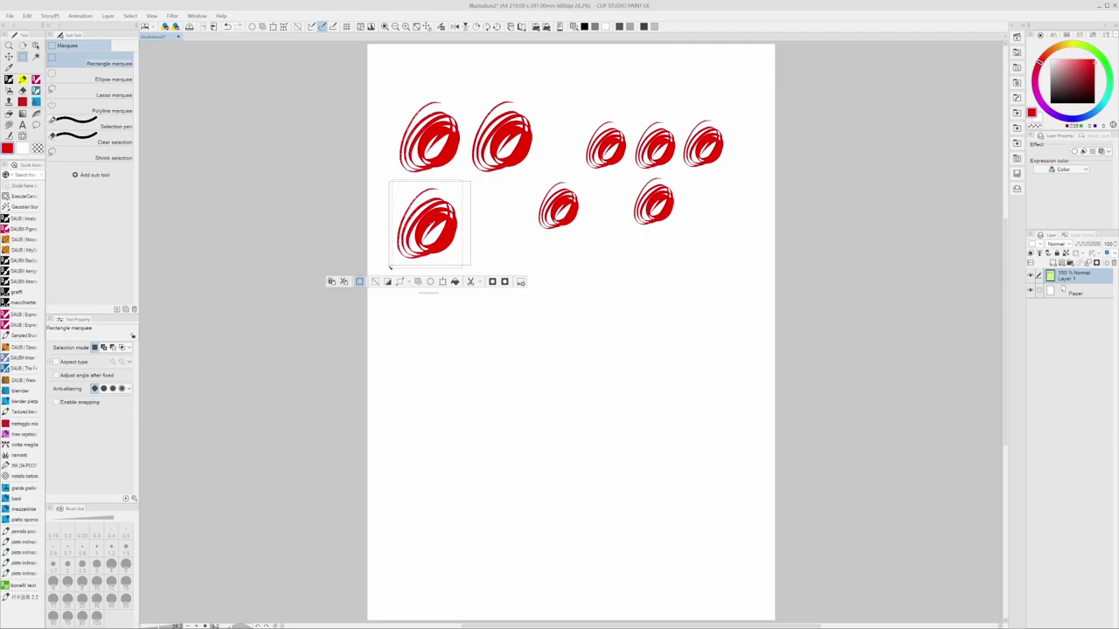
left_click_drag(428, 249, 494, 250)
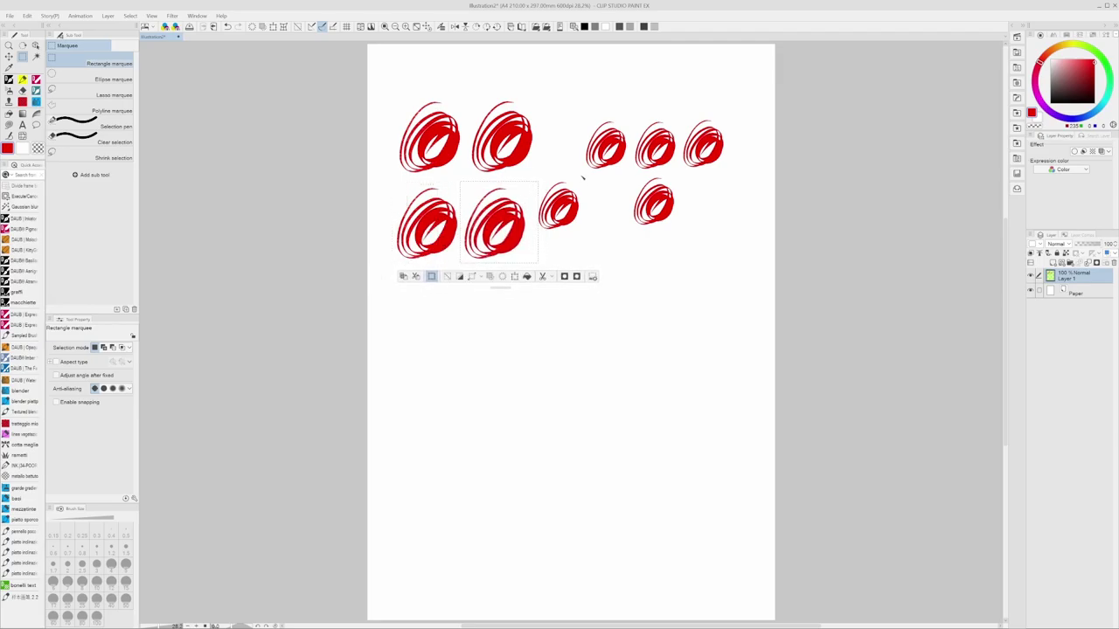
Step: Select the small circle and Ctrl+Alt-drag four copies into a new row
mouse_move(586, 178)
left_mouse_down()
mouse_move(536, 234)
mouse_move(565, 279)
left_mouse_up()
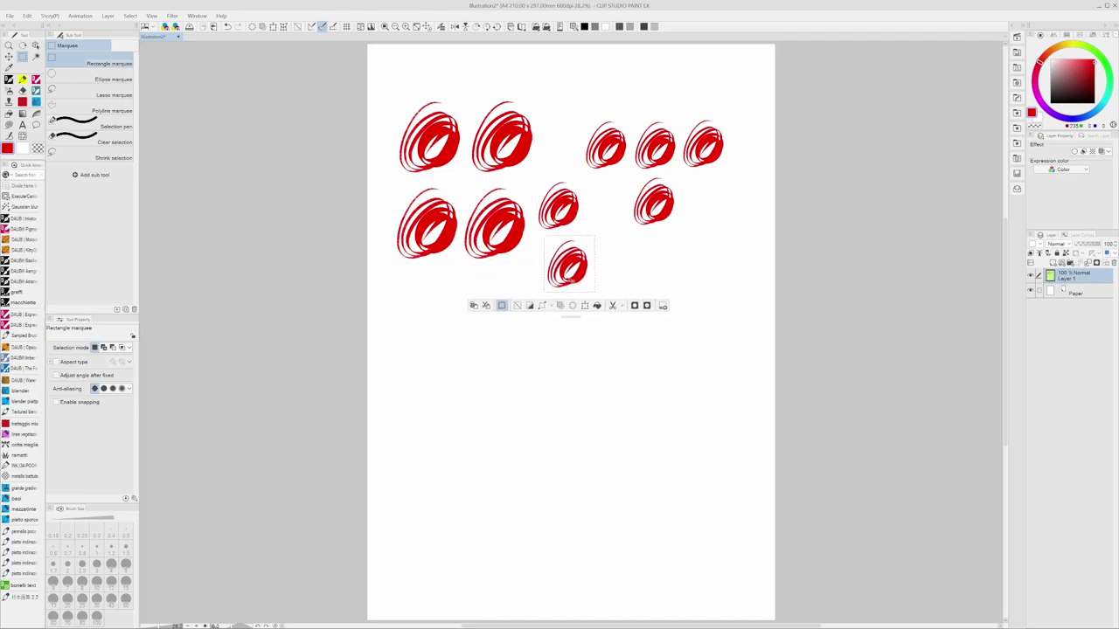
left_click_drag(645, 265, 586, 266)
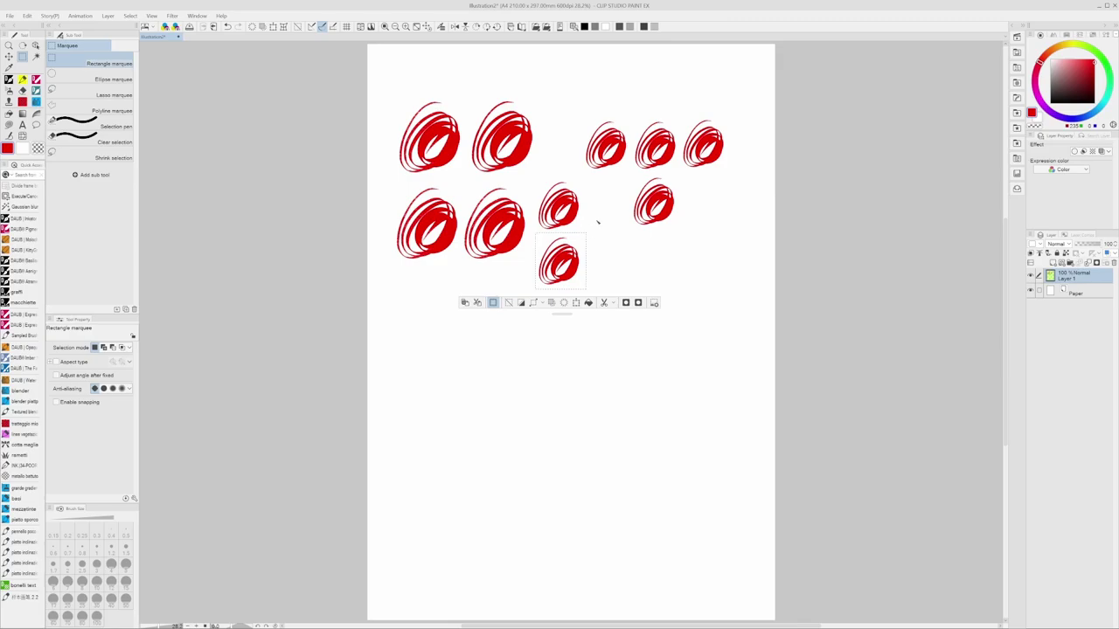
left_click_drag(568, 273, 615, 271)
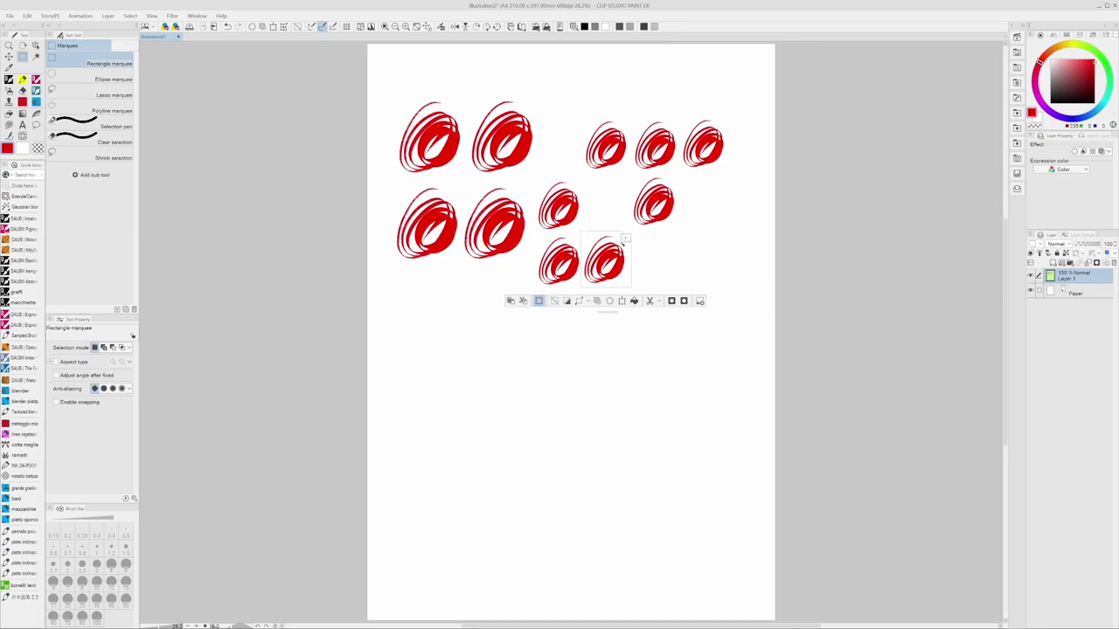
left_click_drag(591, 243, 638, 243)
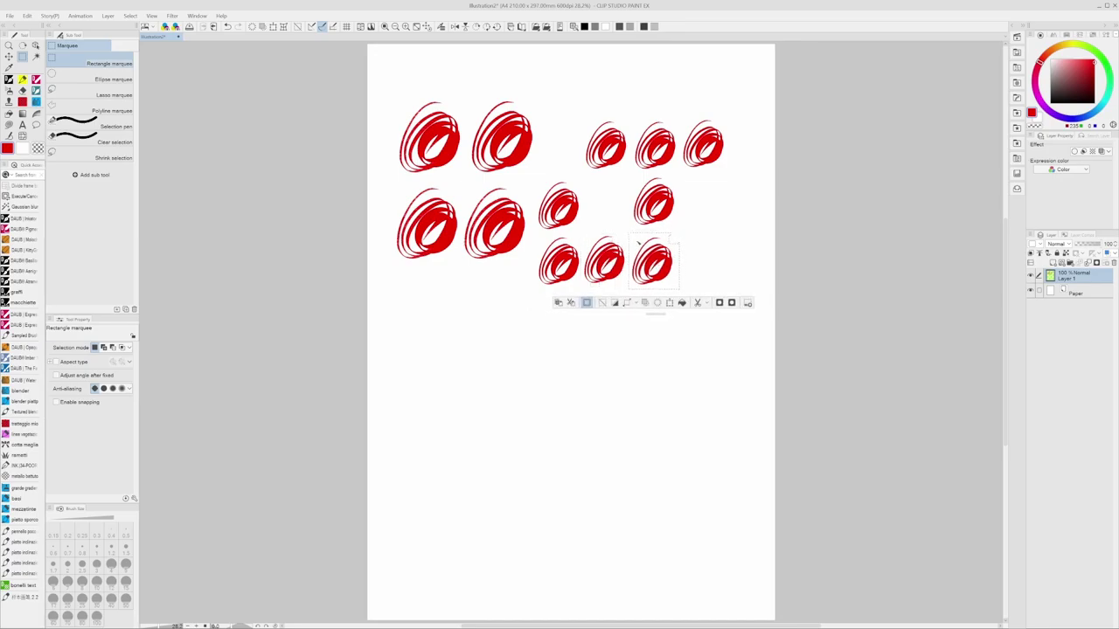
left_click_drag(648, 262, 697, 265)
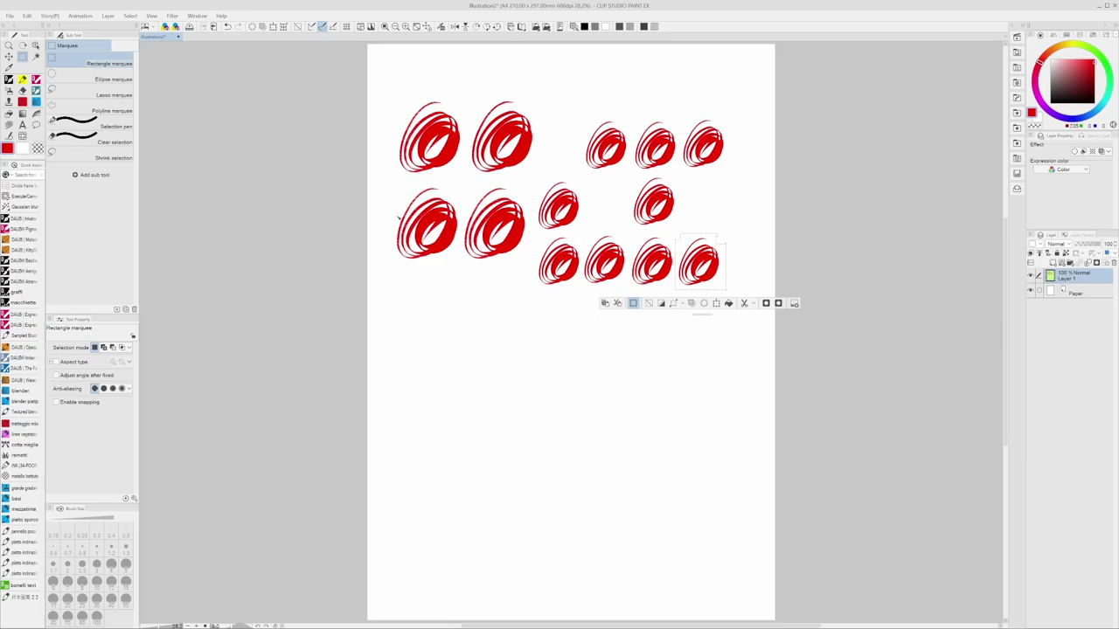
left_click(10, 15)
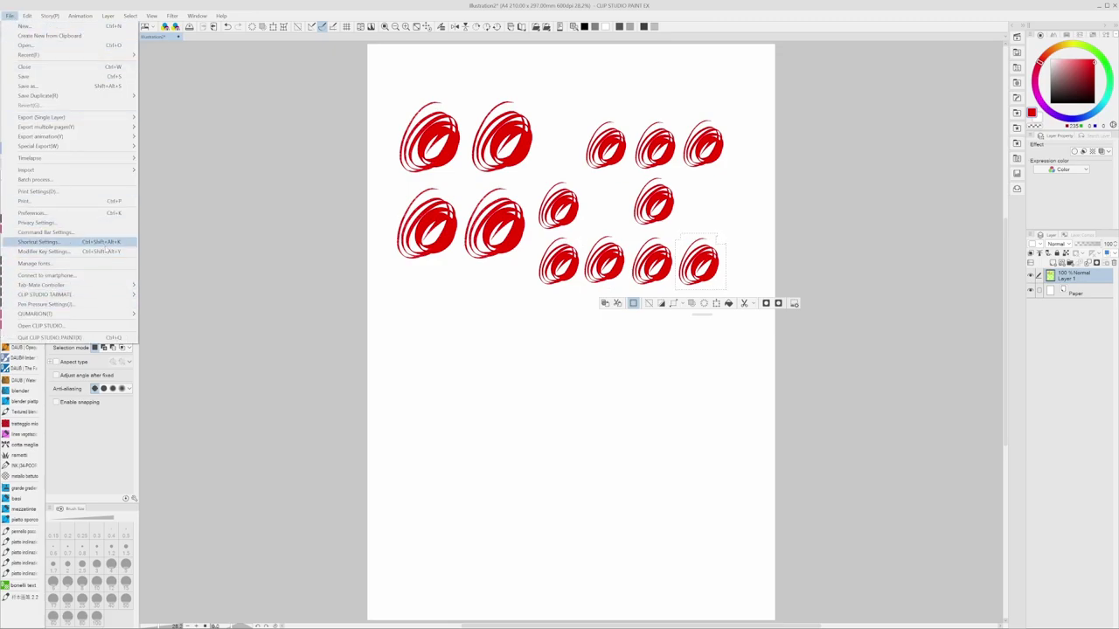
left_click(103, 252)
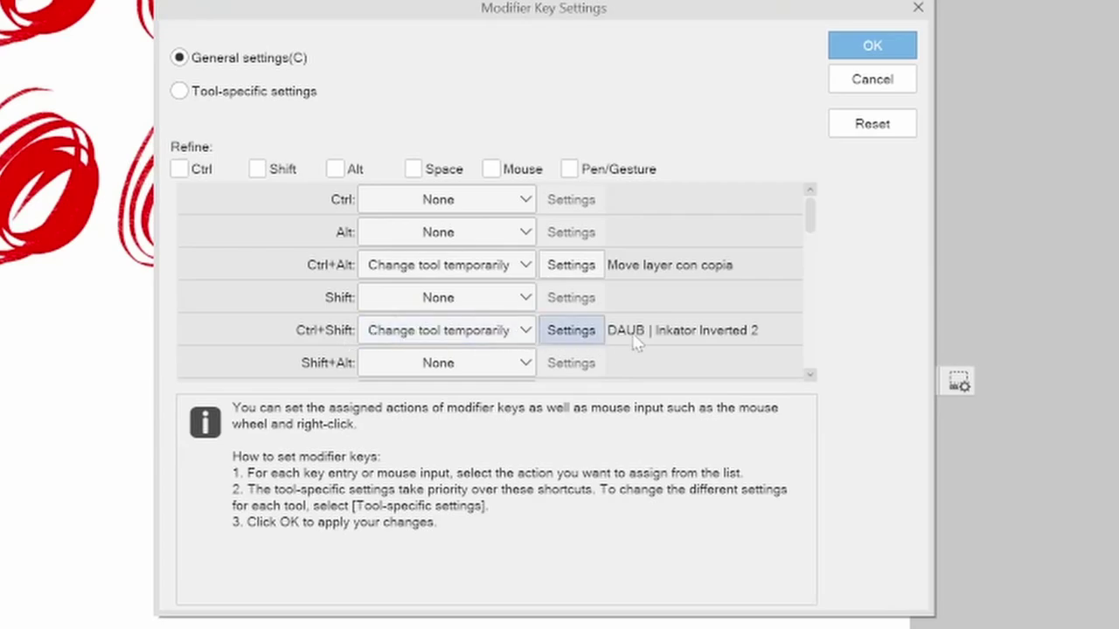
left_click(884, 84)
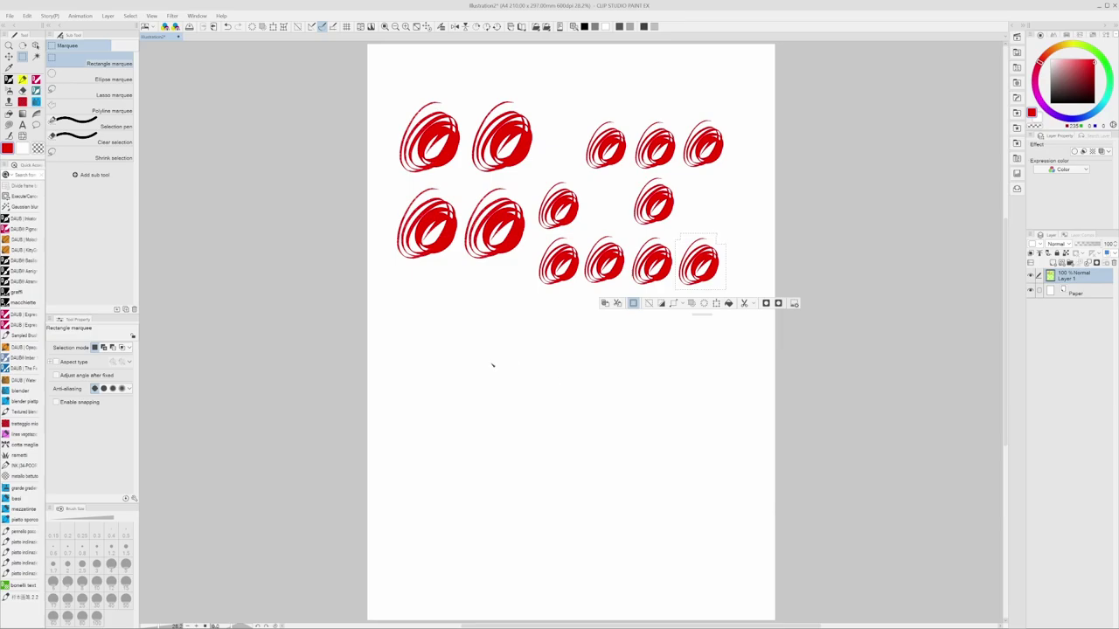
left_click(491, 364)
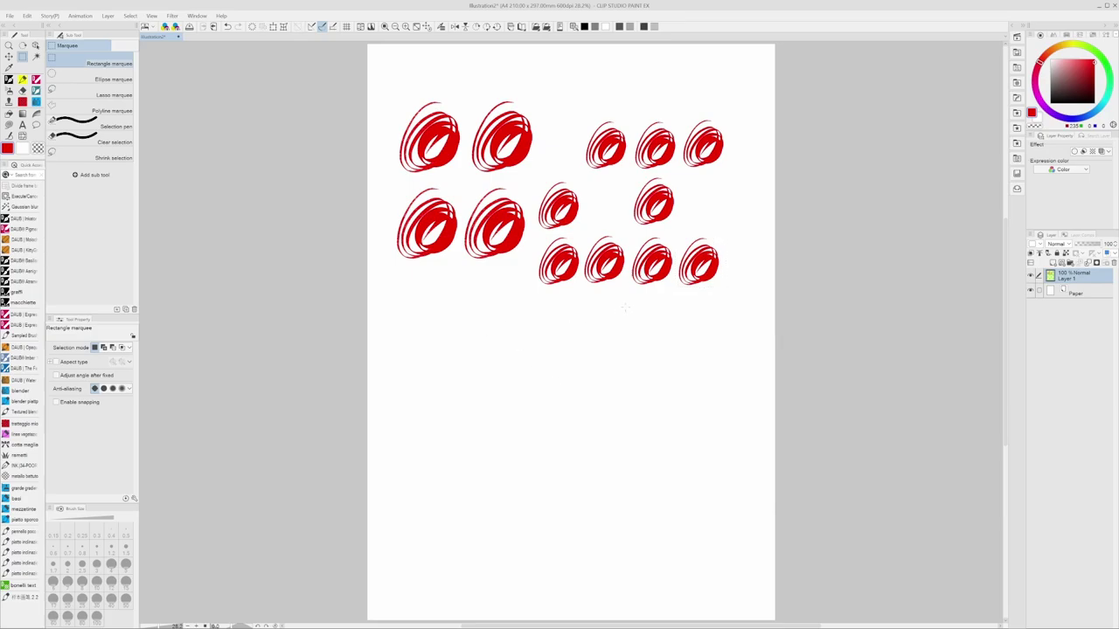
Step: Draw two red test strokes below the scribbles and undo both
left_click_drag(625, 308, 749, 318)
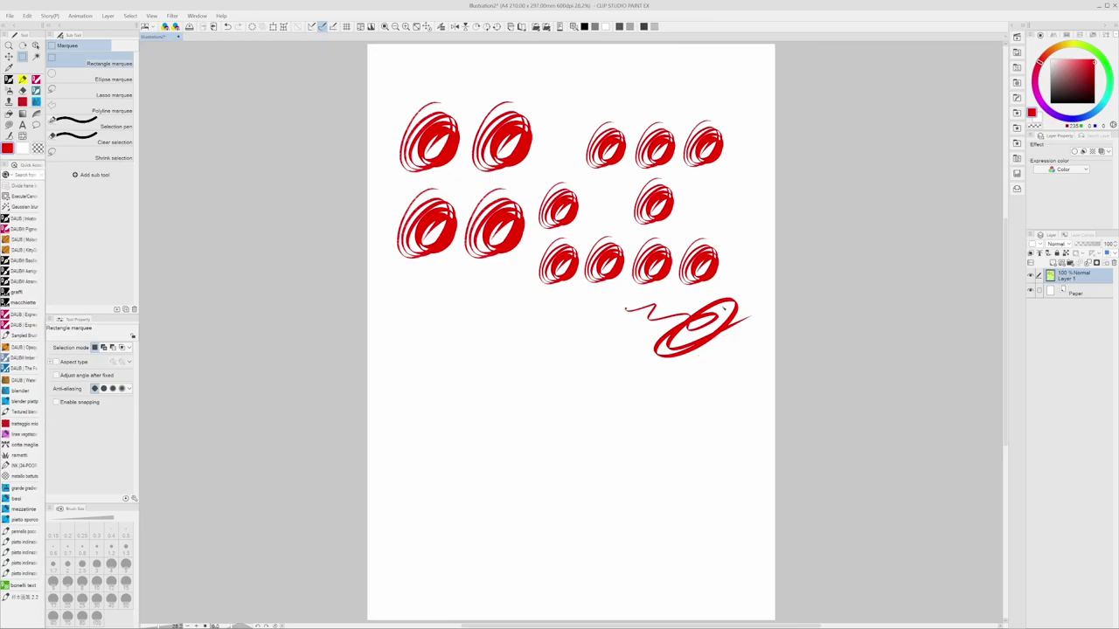
key("ctrl+z")
left_click_drag(717, 310, 743, 291)
key("ctrl+z")
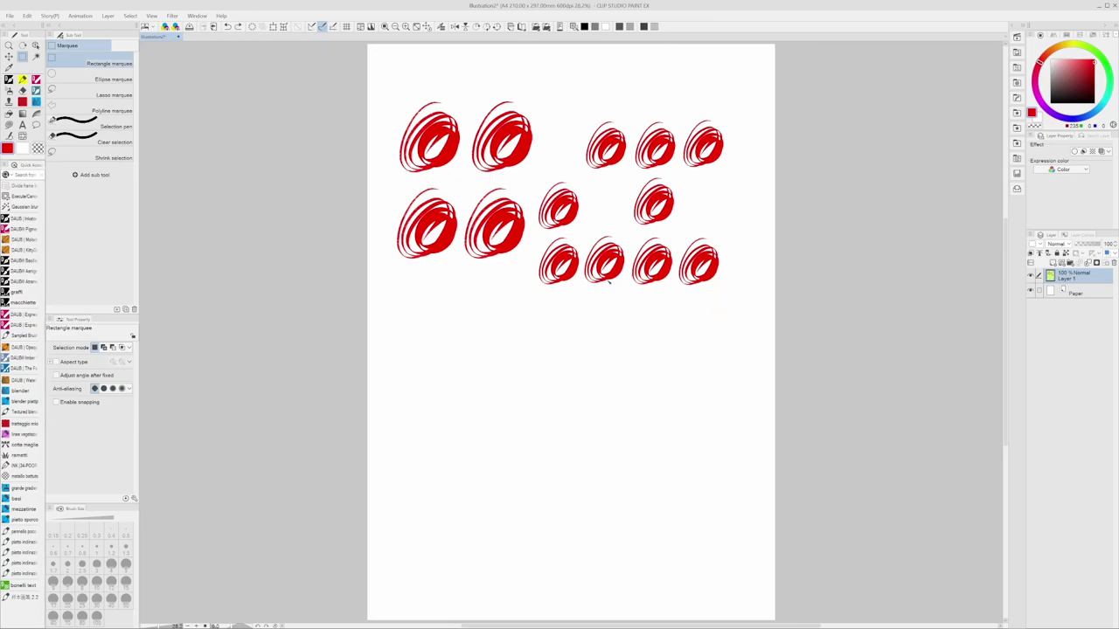
Step: Select the left second-row scribble and Ctrl+Alt-drag four copies into the lower rows
mouse_move(461, 182)
left_mouse_down()
mouse_move(390, 262)
mouse_move(442, 321)
left_mouse_up()
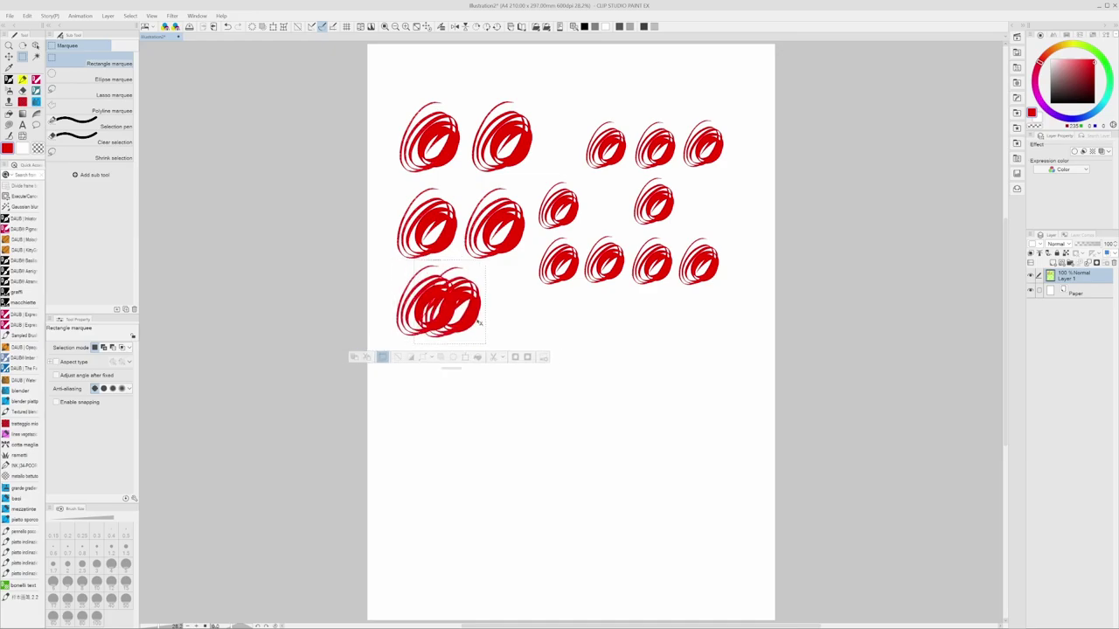
left_click_drag(443, 321, 512, 322)
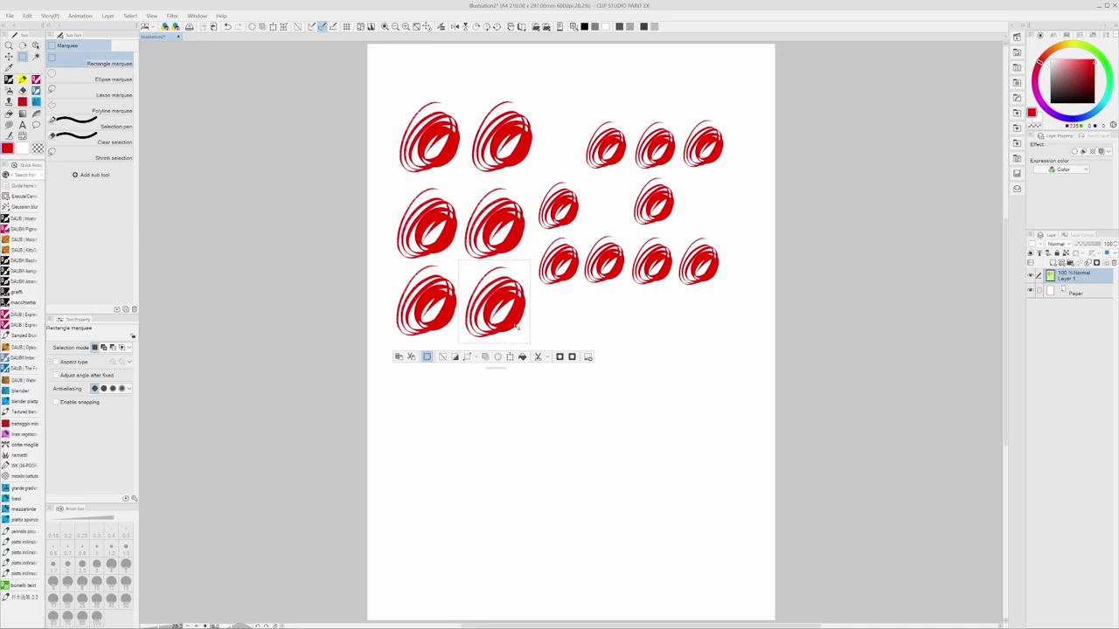
mouse_move(515, 325)
left_mouse_down()
mouse_move(584, 350)
mouse_move(719, 351)
mouse_move(726, 441)
left_mouse_up()
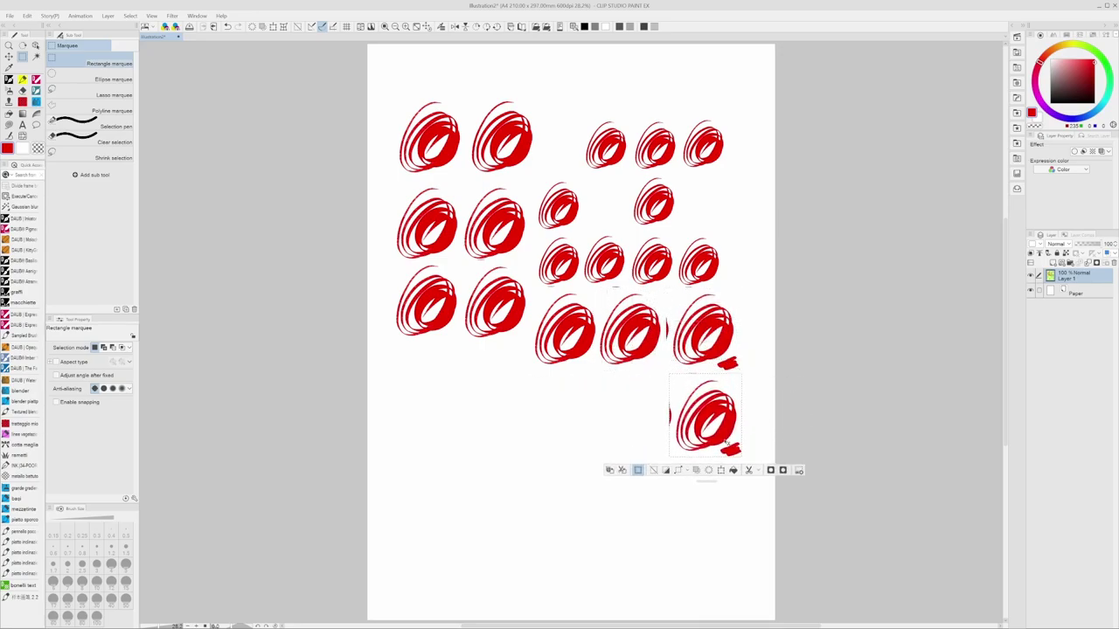
left_click_drag(727, 443, 590, 448)
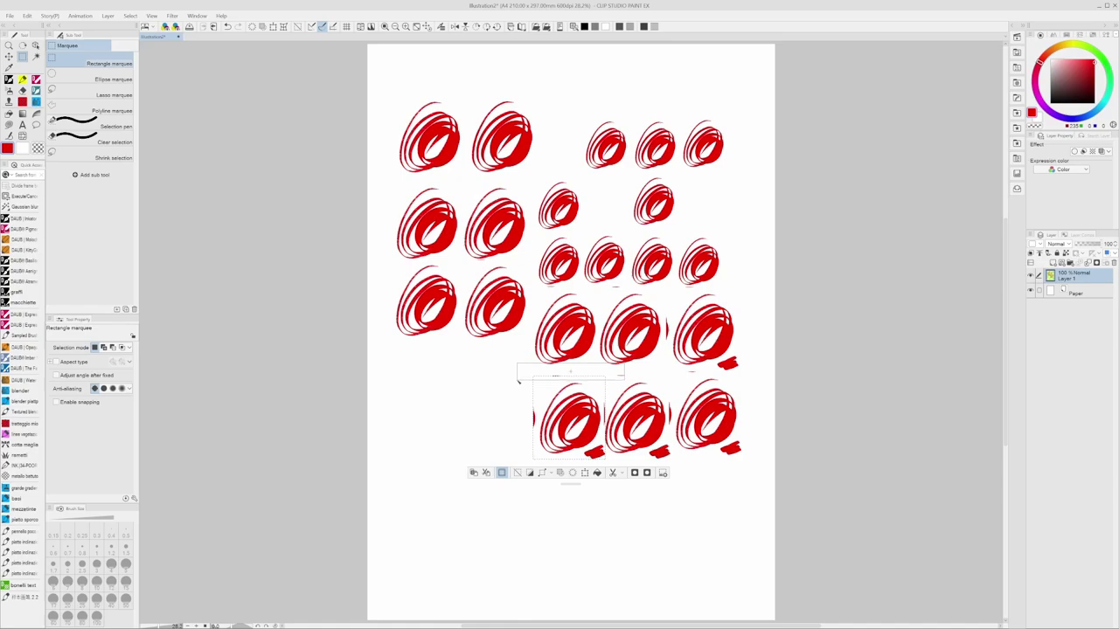
mouse_move(581, 431)
left_mouse_down()
mouse_move(491, 435)
mouse_move(509, 426)
left_mouse_up()
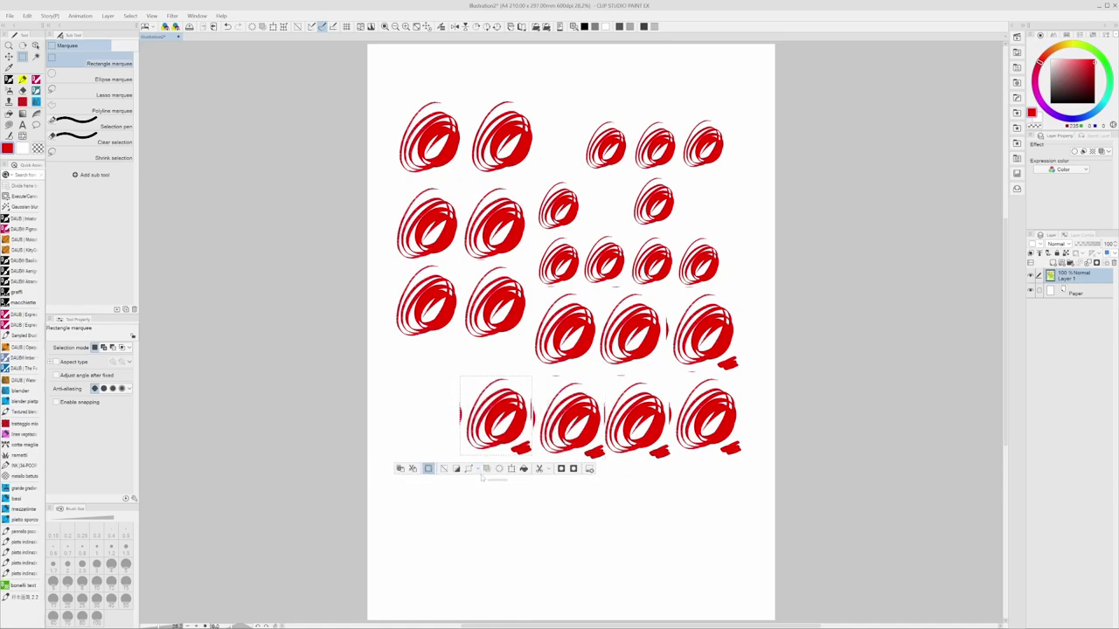
left_click(10, 16)
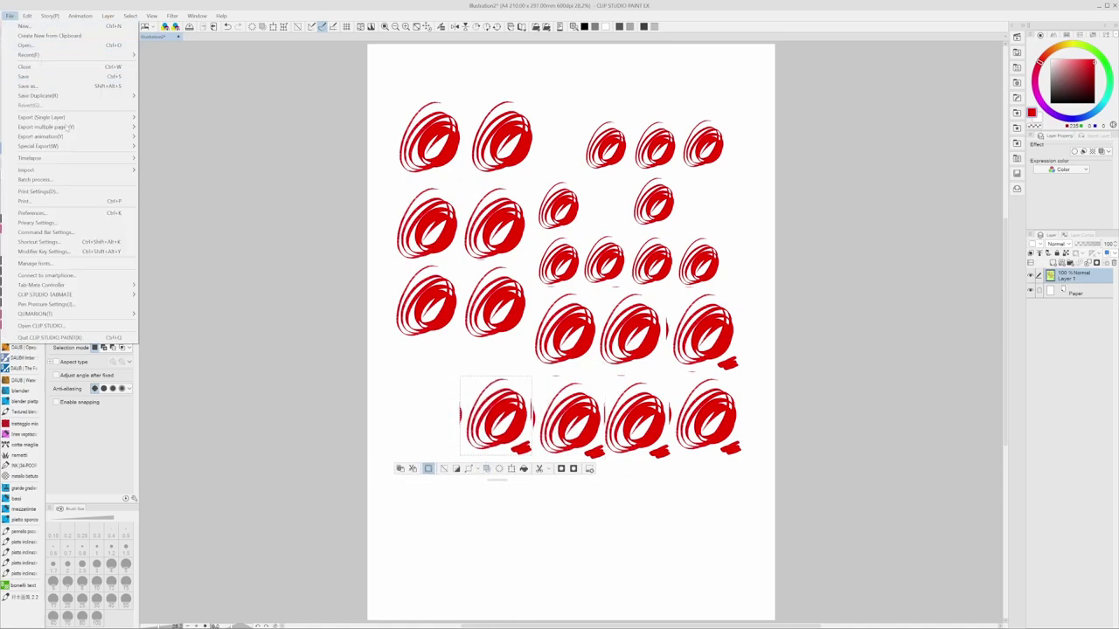
Step: Check and cancel Modifier Key Settings, then lasso a small circle and copy it downward
left_click(96, 253)
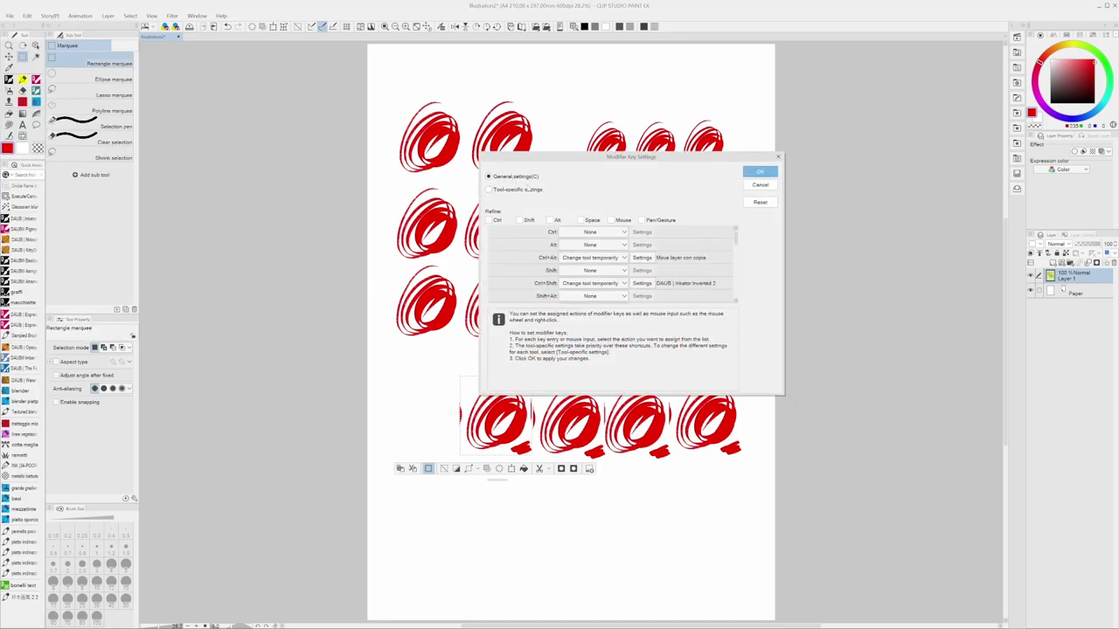
left_click(760, 185)
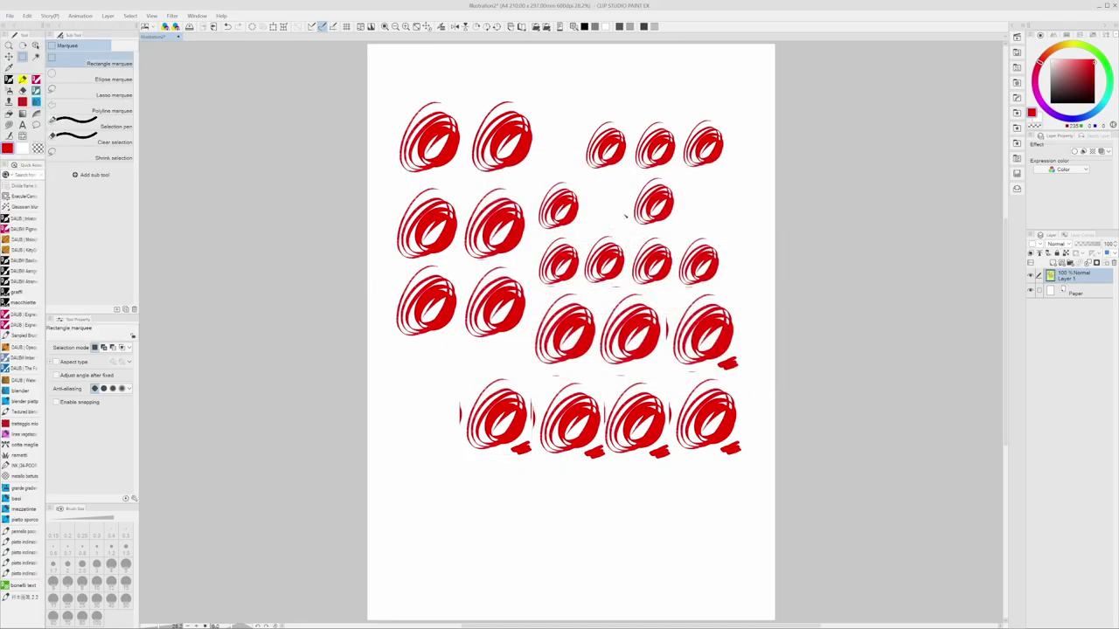
key("m")
mouse_move(618, 114)
left_mouse_down()
mouse_move(615, 164)
mouse_move(424, 409)
left_mouse_up()
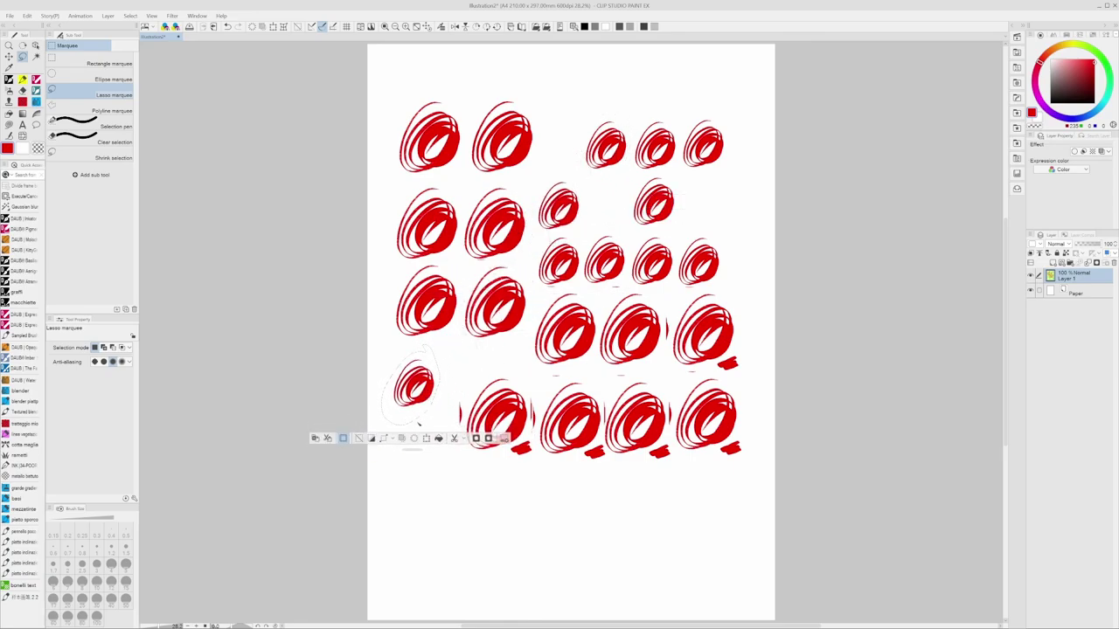
mouse_move(418, 424)
left_mouse_down()
mouse_move(409, 509)
mouse_move(467, 506)
left_mouse_up()
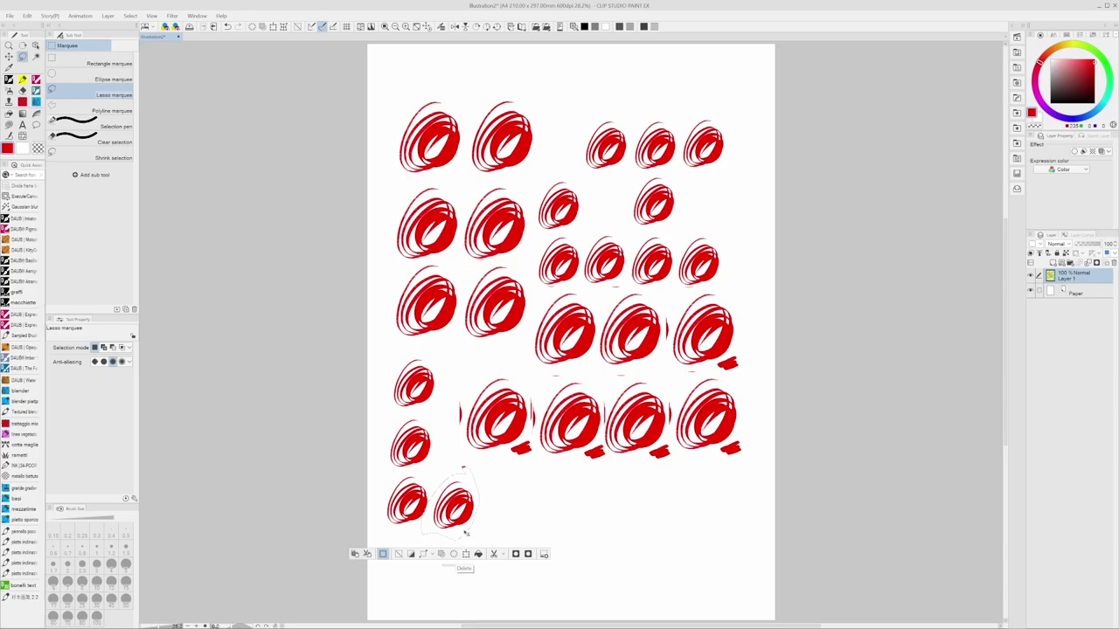
left_click(9, 16)
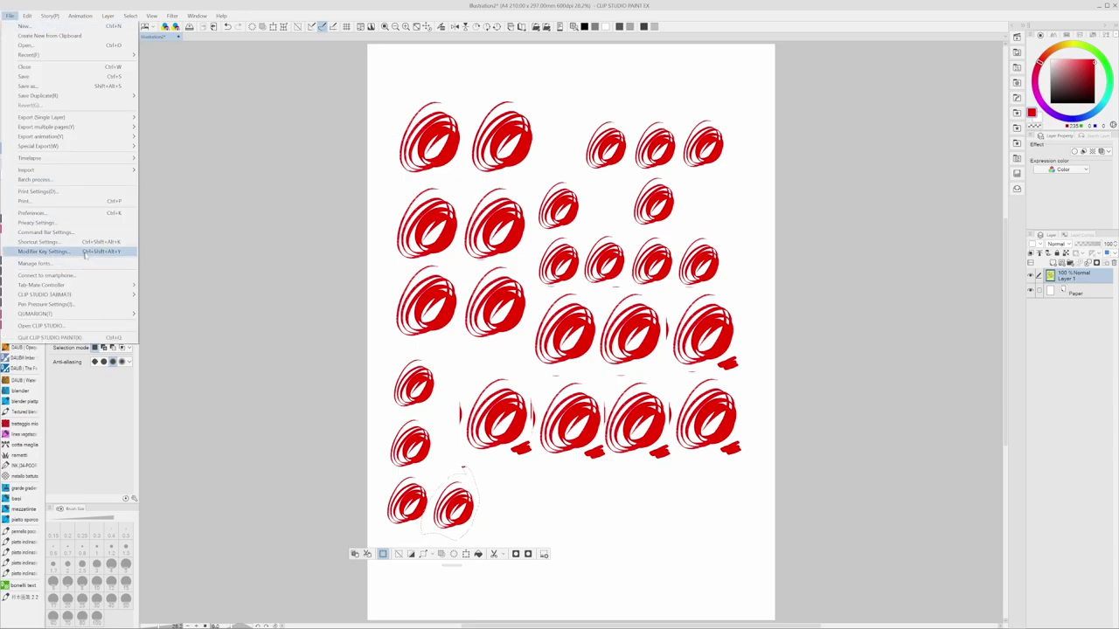
Step: Review the Lasso marquee's tool-specific modifier keys and close the settings unchanged
left_click(35, 252)
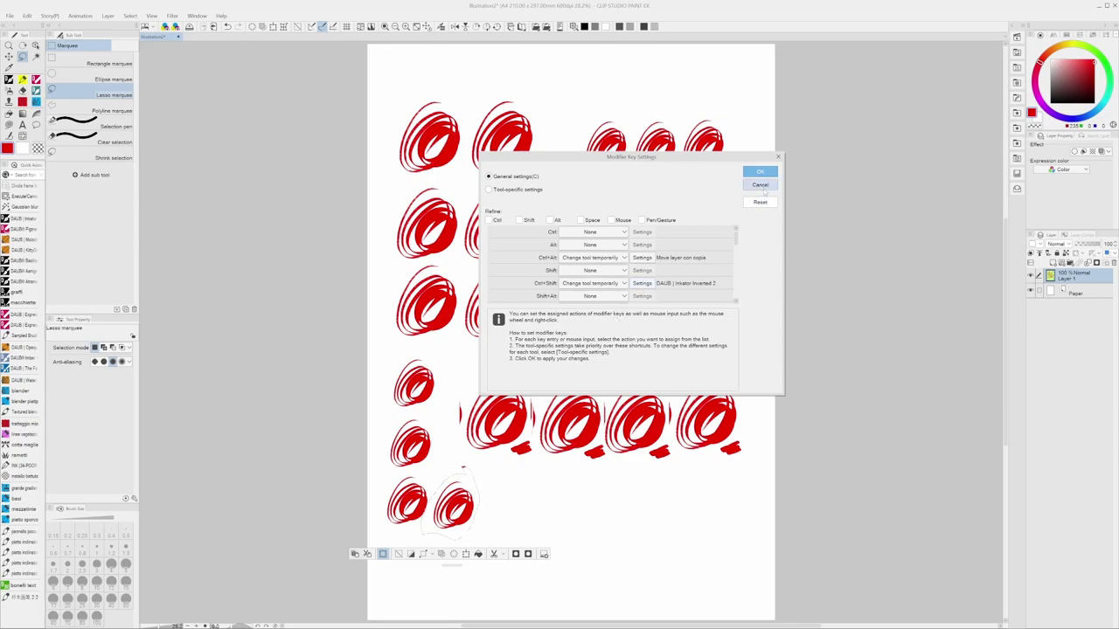
left_click(489, 188)
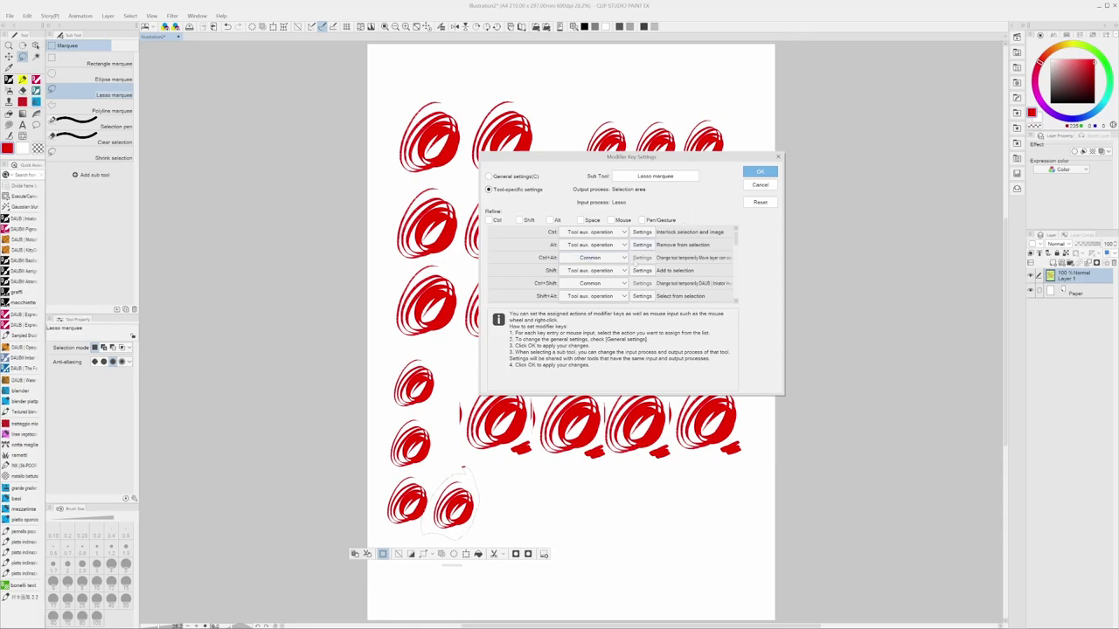
left_click(759, 185)
Step: Deselect and draw a thin looping pen stroke along the page top
key("p")
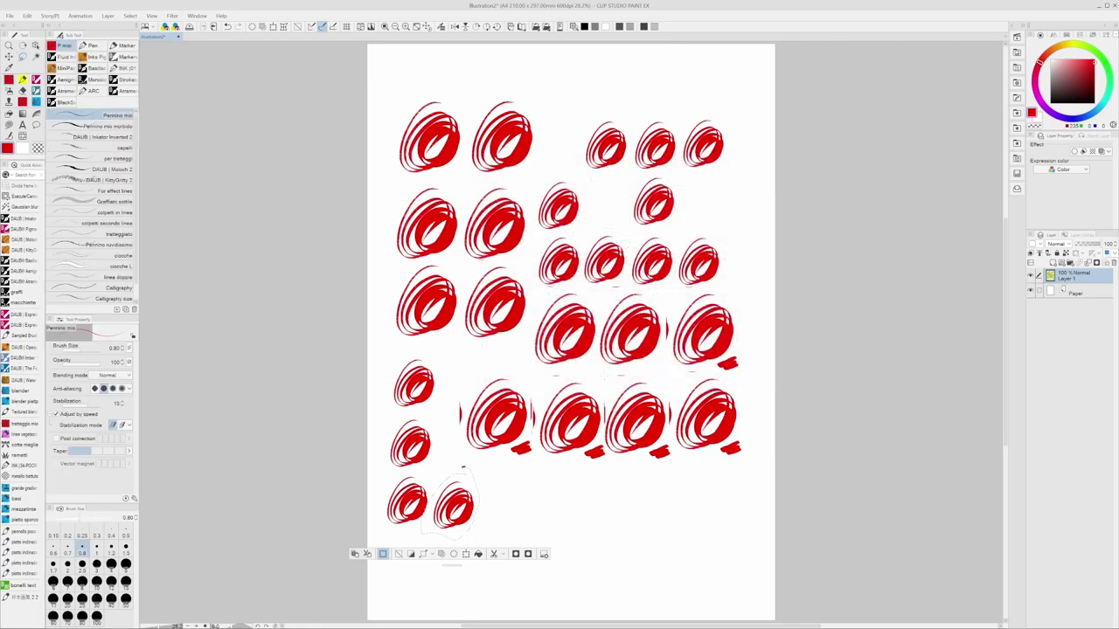
key("ctrl+d")
left_click_drag(541, 84, 607, 82)
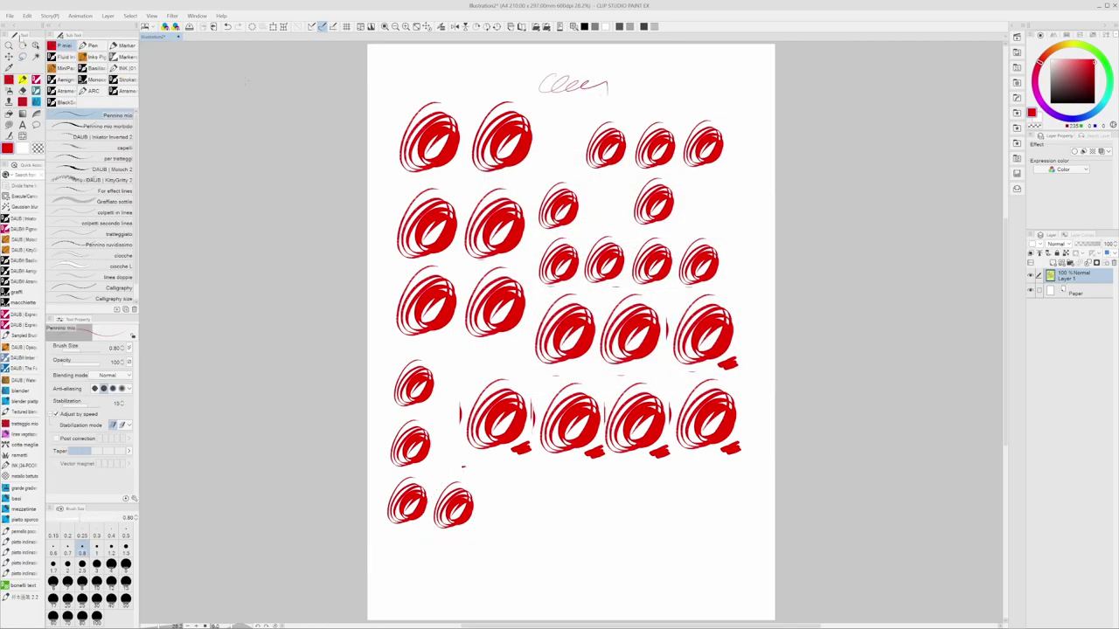
Step: Check the pen's tool-specific modifier key assignments, then close the settings without changes
left_click(10, 16)
left_click(78, 253)
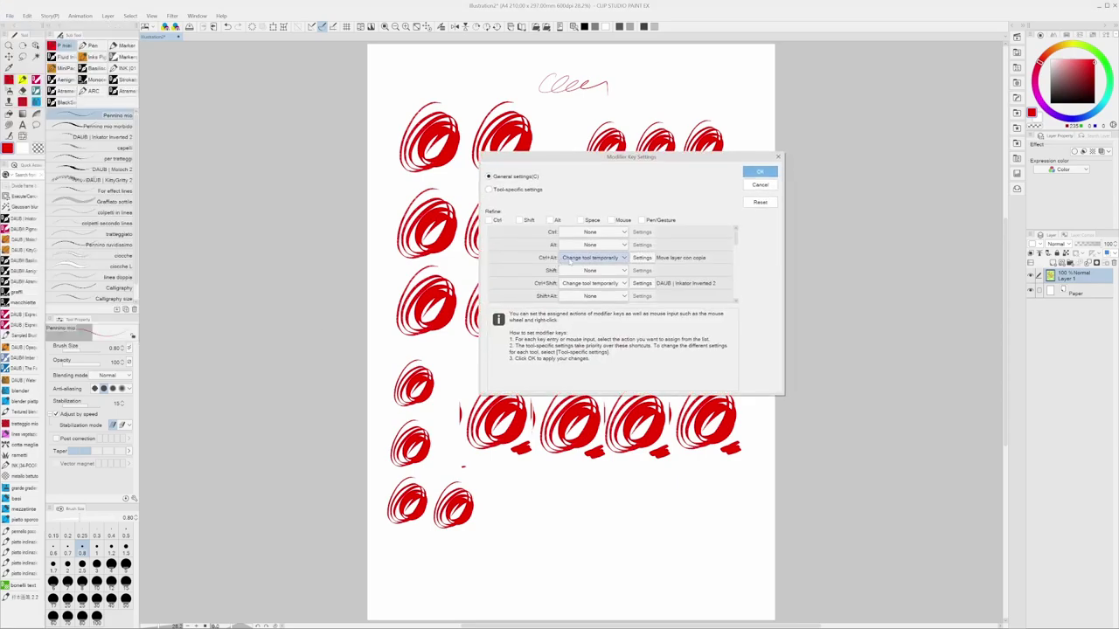
left_click(490, 189)
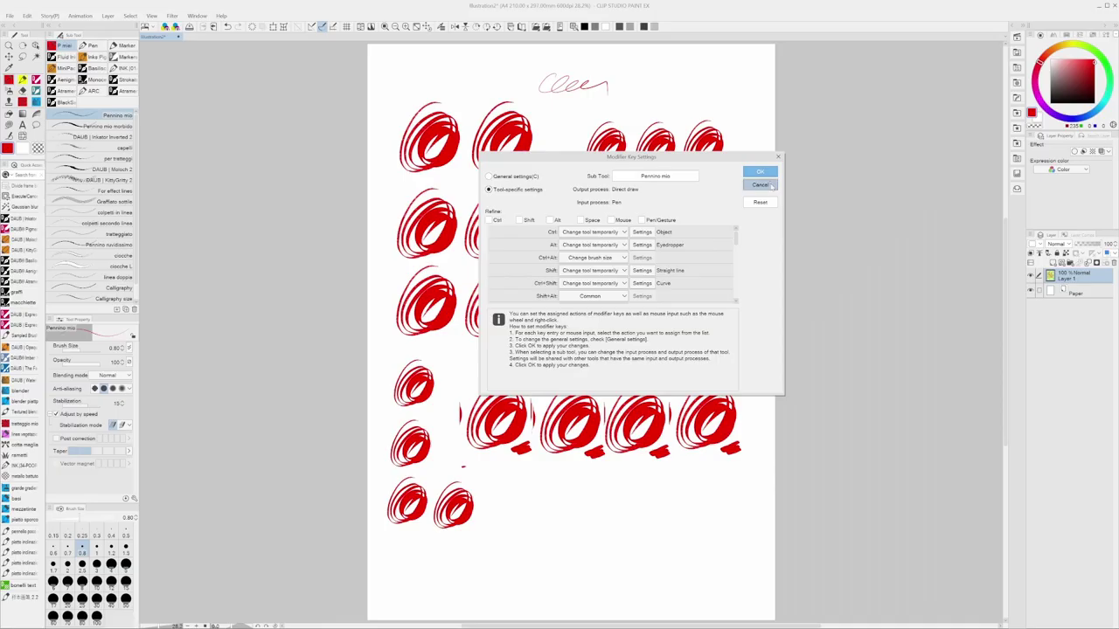
left_click(879, 118)
Step: Draw a thick and a thin red zigzag at top right and set brush size to 0.8
left_click_drag(632, 91, 725, 89)
left_click_drag(666, 110, 737, 109)
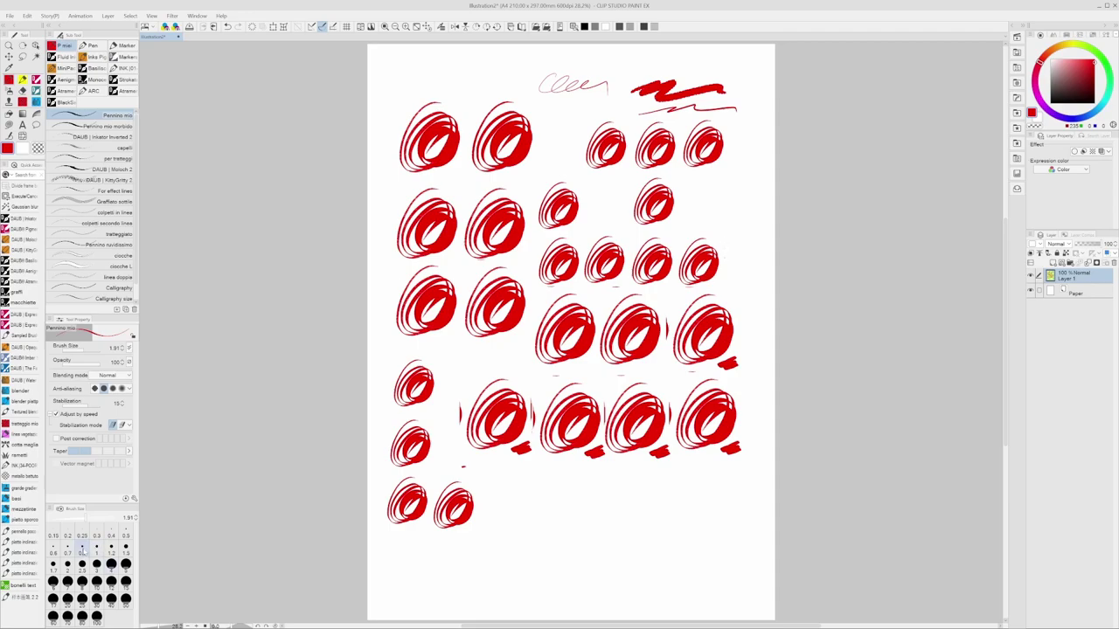
left_click(82, 549)
Step: Rectangle-select and delete the lower-page loops and leftover circle fragments, then deselect
key("o")
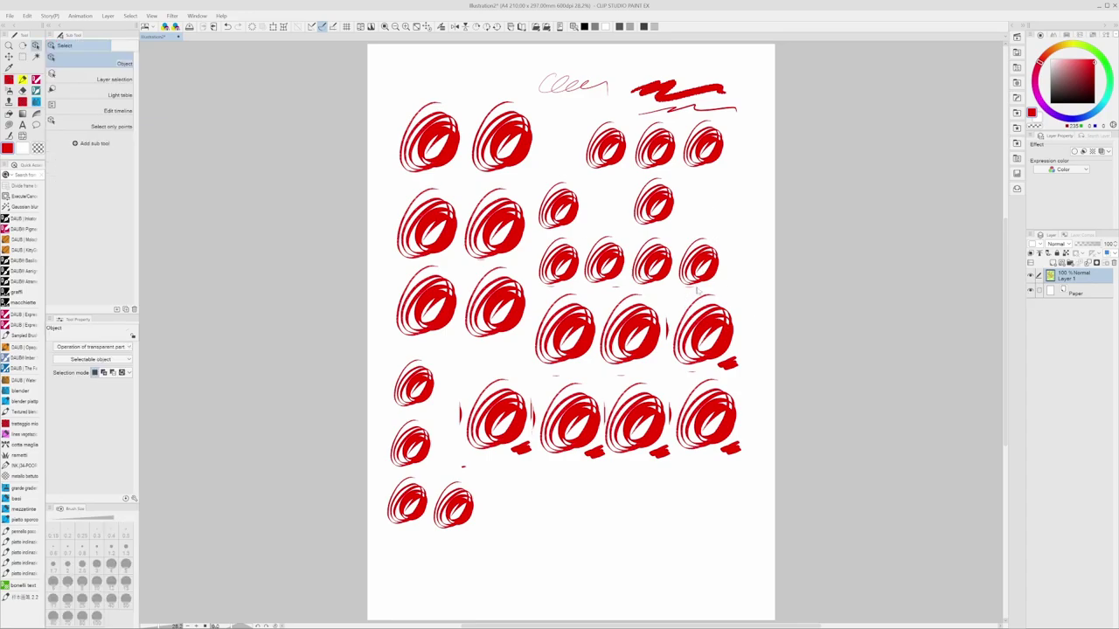
key("m")
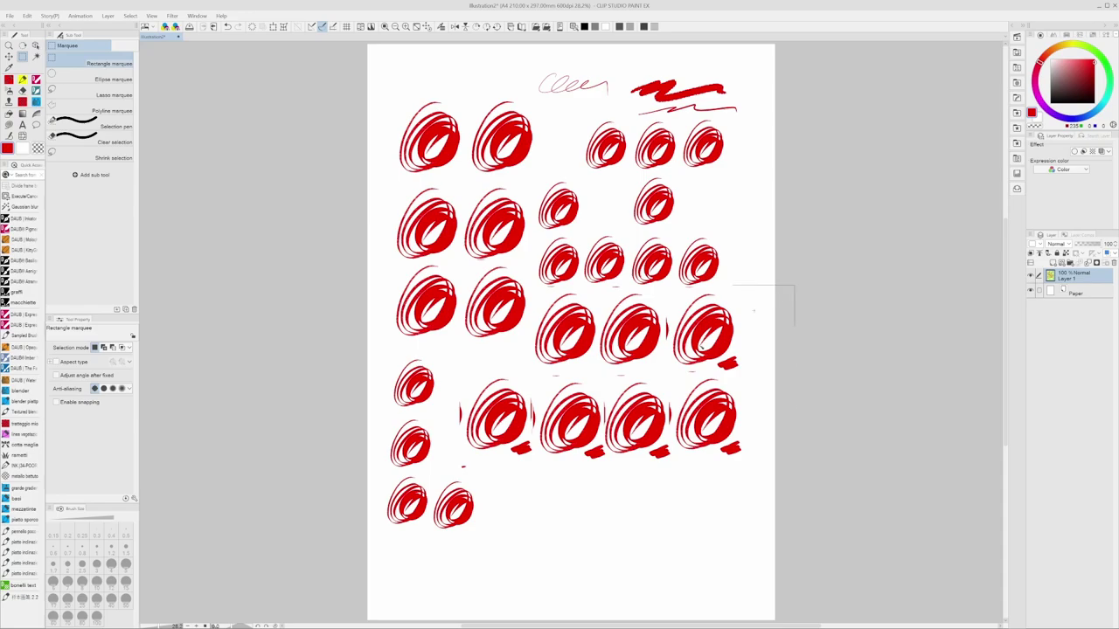
left_click_drag(795, 285, 341, 568)
key("Delete")
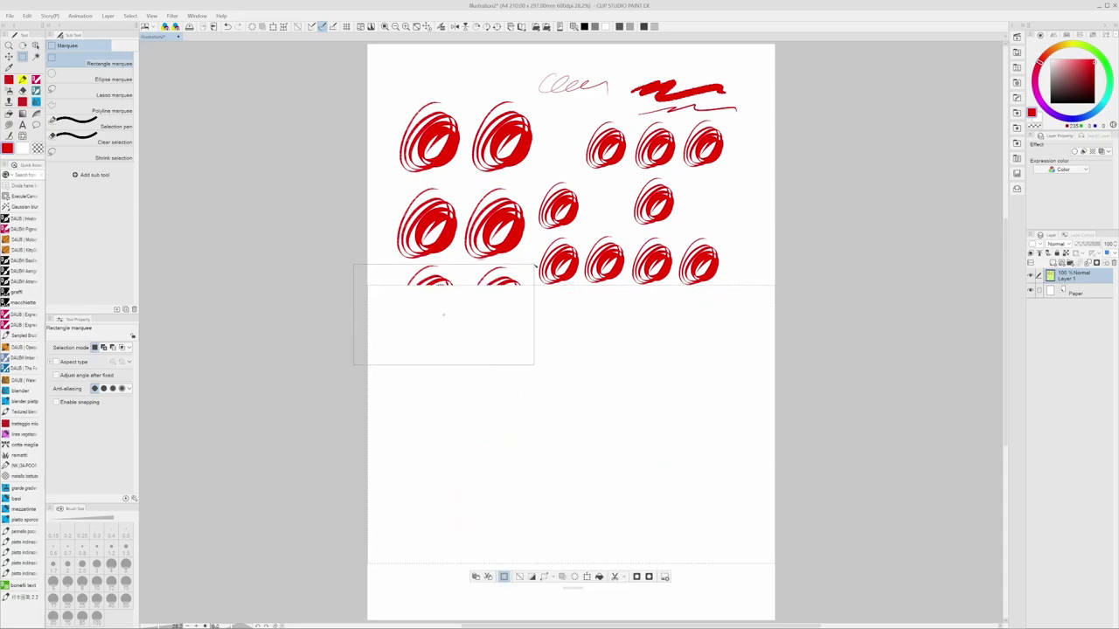
left_click_drag(354, 365, 535, 262)
key("Delete")
key("ctrl+d")
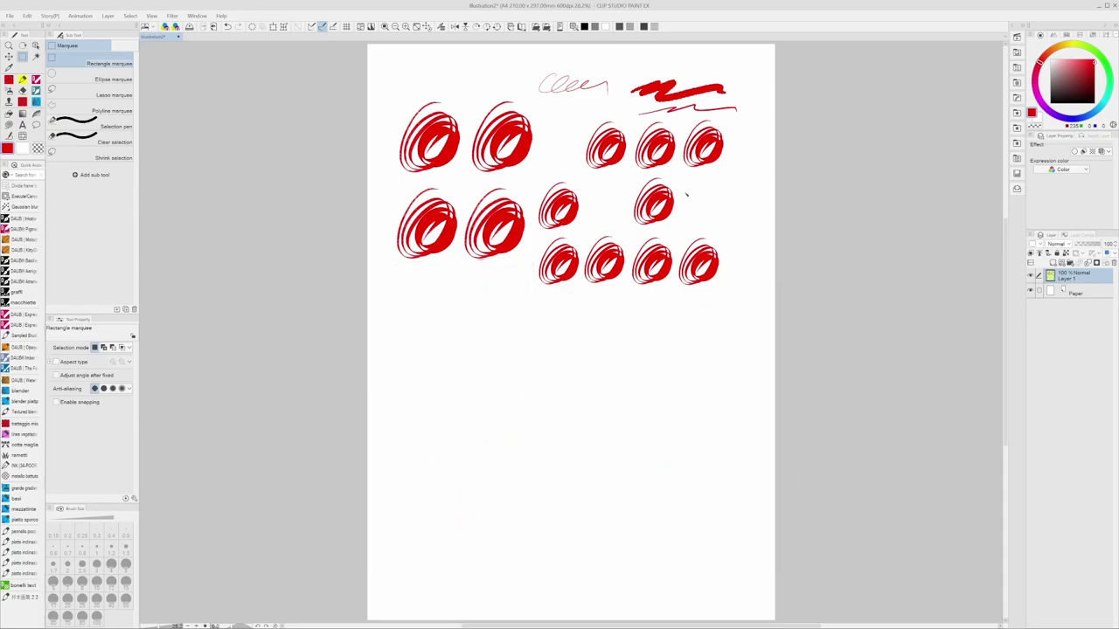
left_click_drag(680, 197, 688, 419)
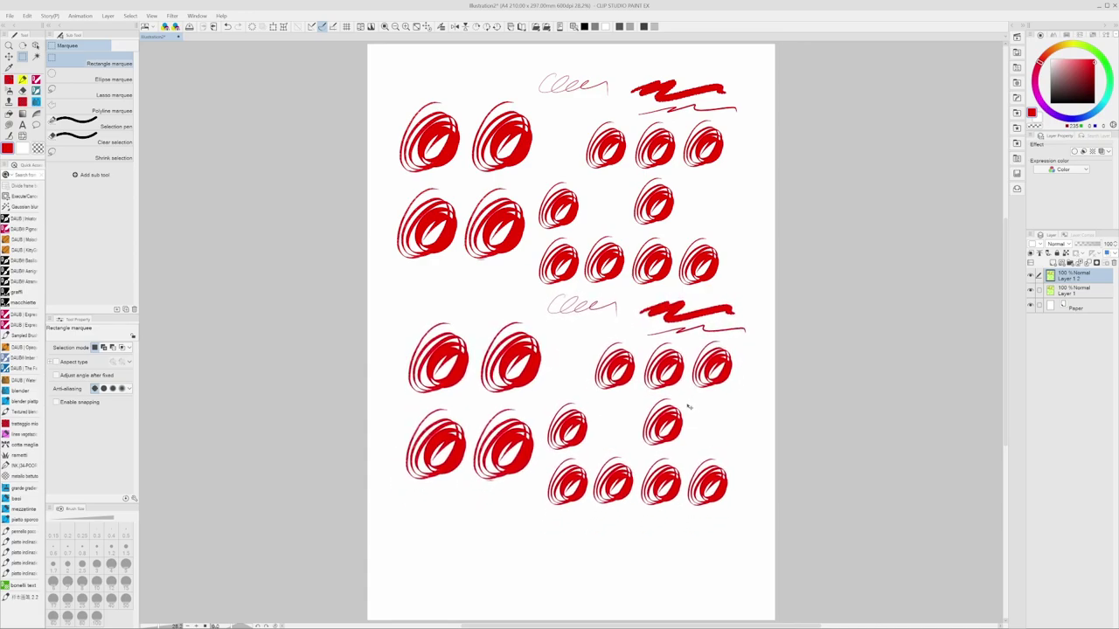